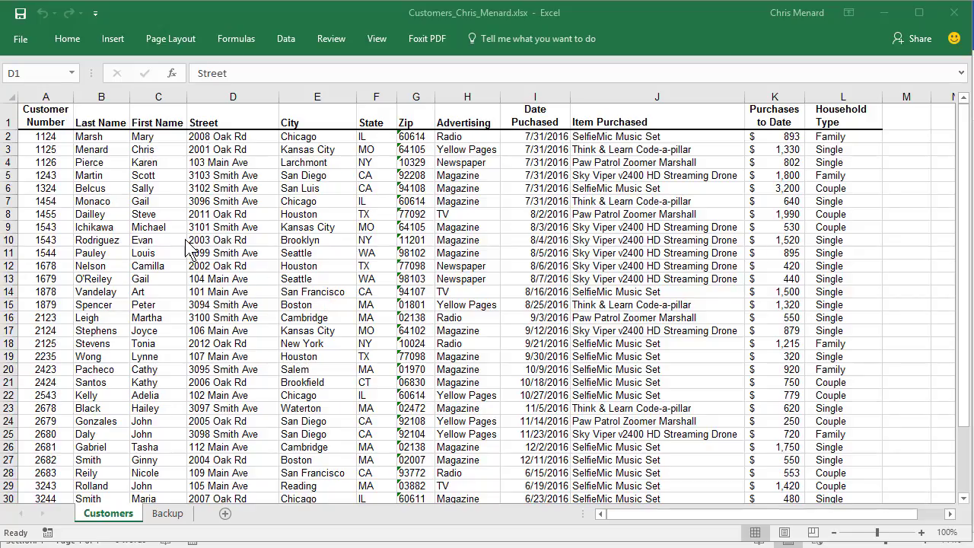
Step: Review the Customers sheet's last names and Street column in Excel
{"action": "left_click", "coordinate": [109, 162]}
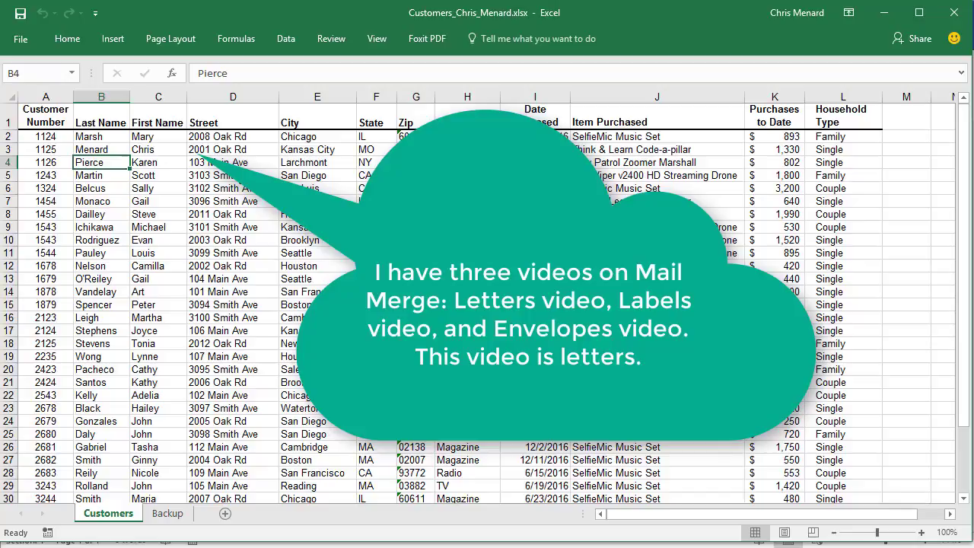
{"action": "scroll", "coordinate": [196, 230], "scroll_direction": "down", "scroll_amount": 3}
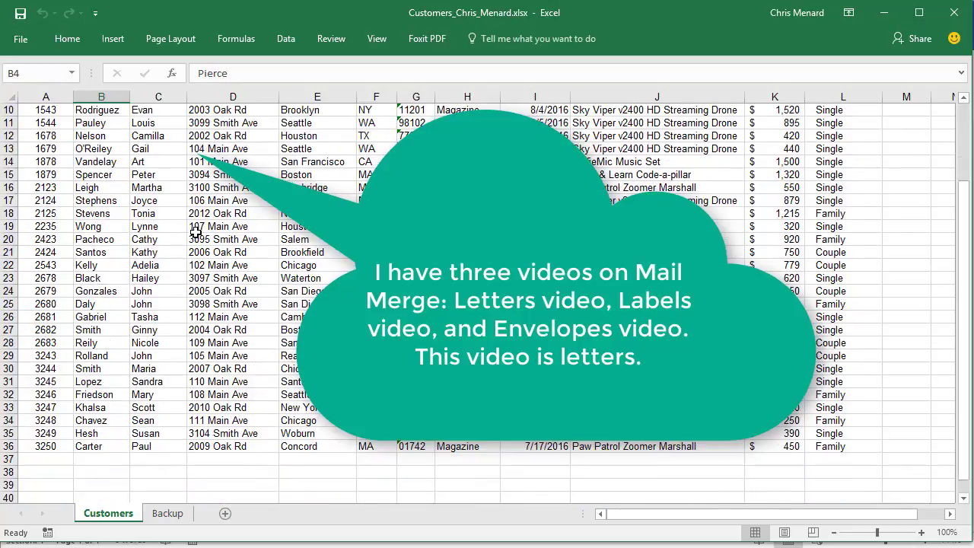
{"action": "scroll", "coordinate": [57, 441], "scroll_direction": "up", "scroll_amount": 3}
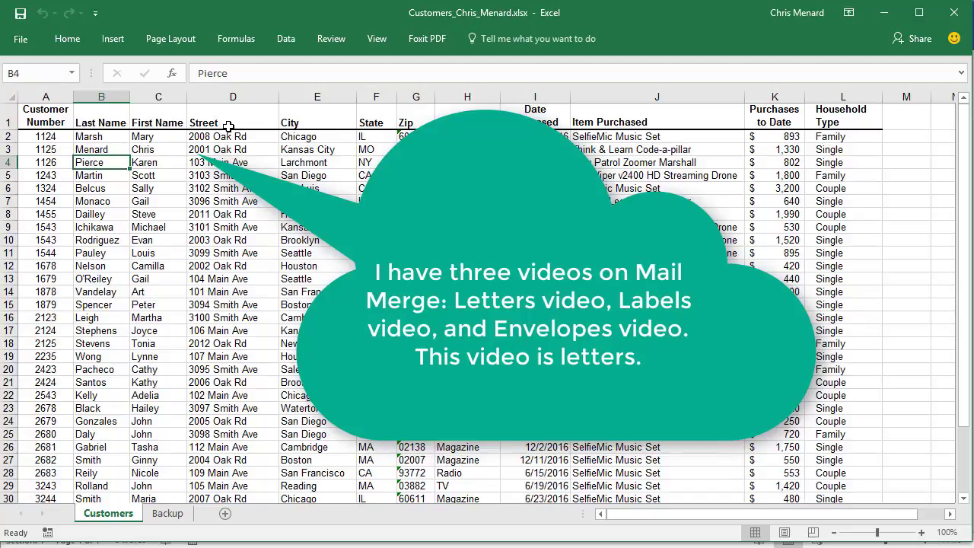
{"action": "left_click", "coordinate": [228, 126]}
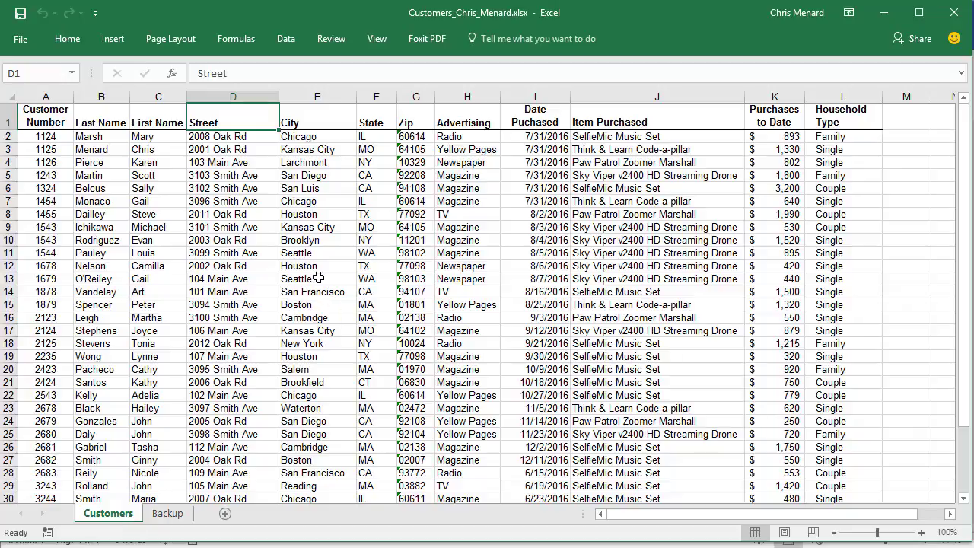
Step: Close the customer workbook and start a Letters mail merge in Word
{"action": "left_click", "coordinate": [953, 12]}
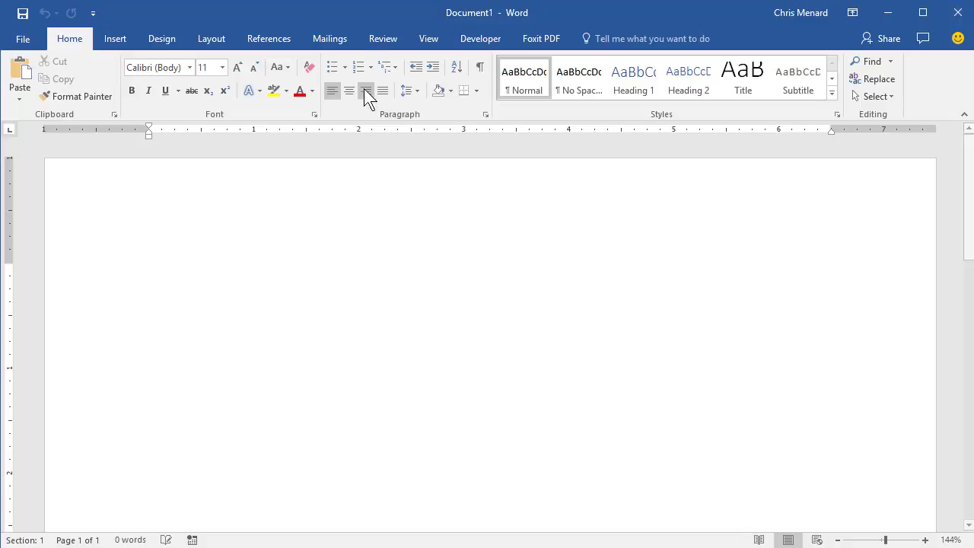
{"action": "left_click", "coordinate": [342, 38]}
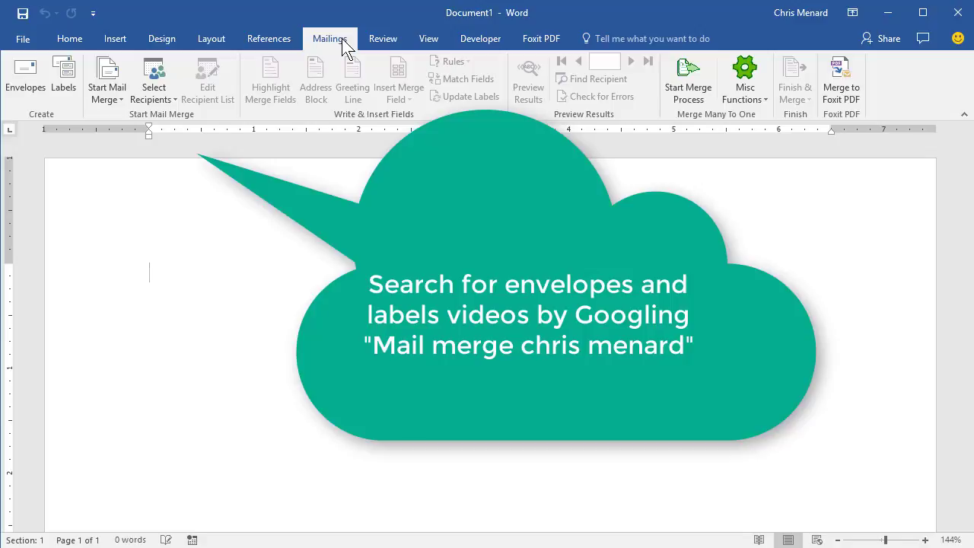
{"action": "left_click", "coordinate": [107, 95]}
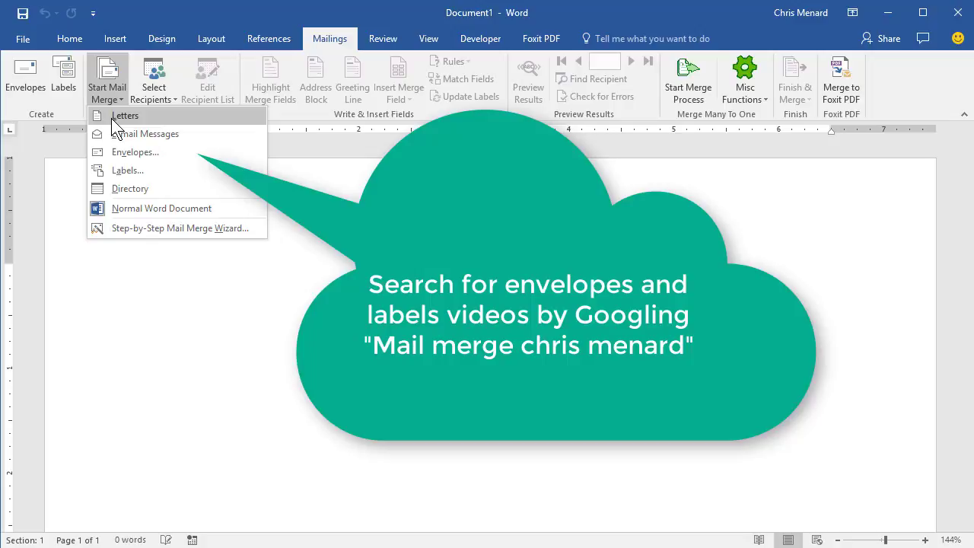
{"action": "left_click", "coordinate": [112, 116]}
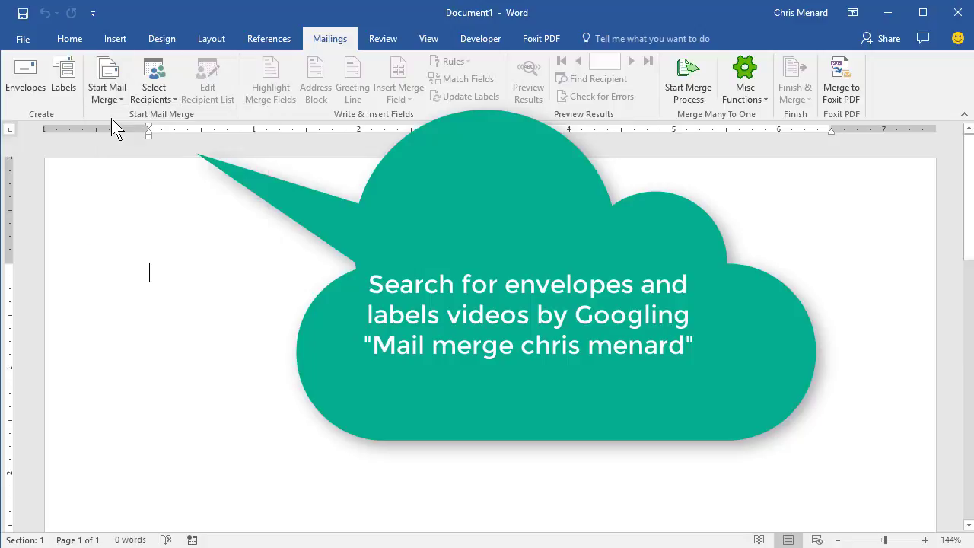
Step: Use the customer workbook on the Desktop as an existing recipient list, choosing Customers$
{"action": "left_click", "coordinate": [155, 98]}
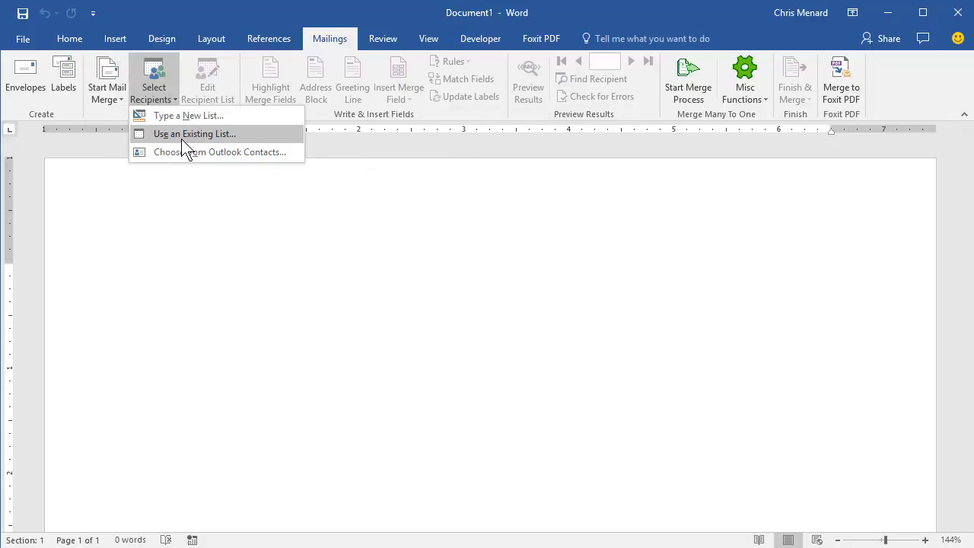
{"action": "left_click", "coordinate": [184, 135]}
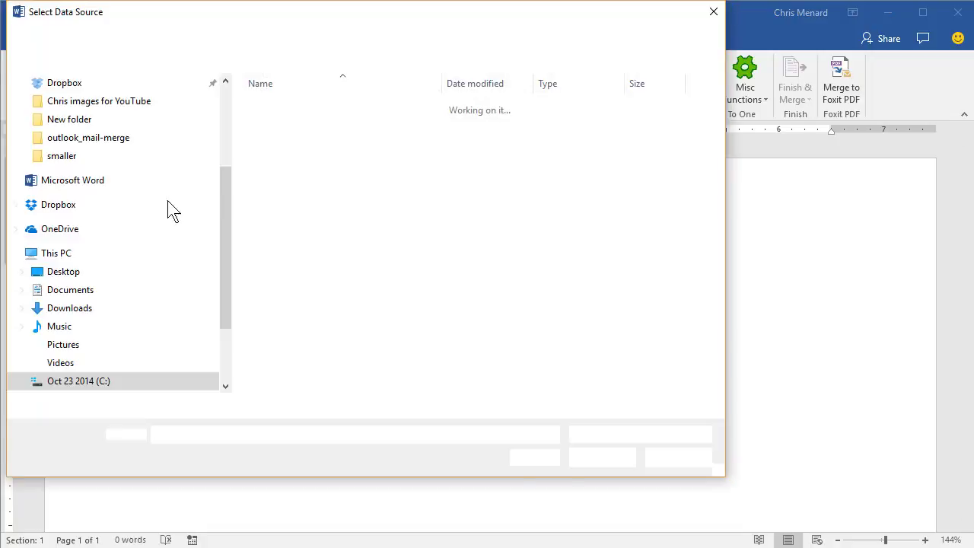
{"action": "left_click", "coordinate": [66, 272]}
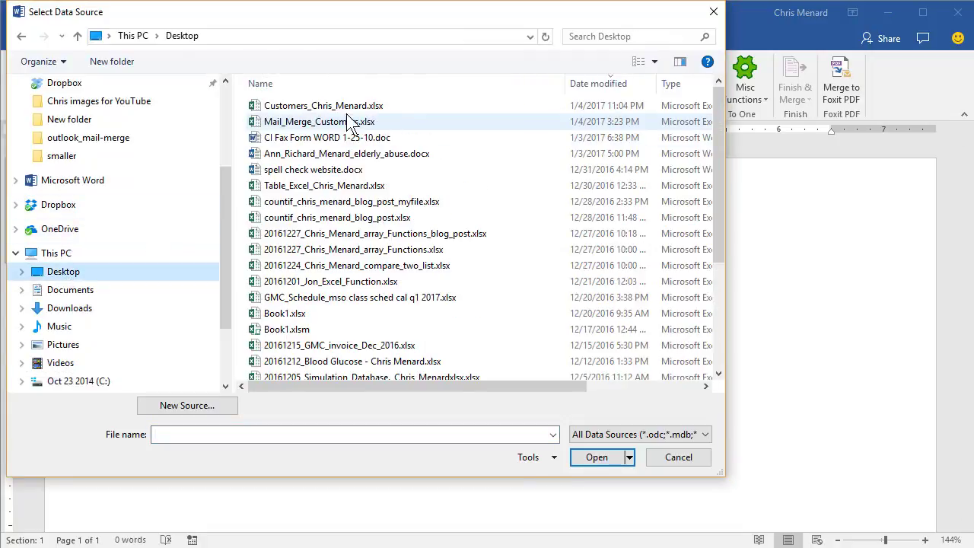
{"action": "left_click", "coordinate": [352, 105]}
{"action": "double_click", "coordinate": [352, 105]}
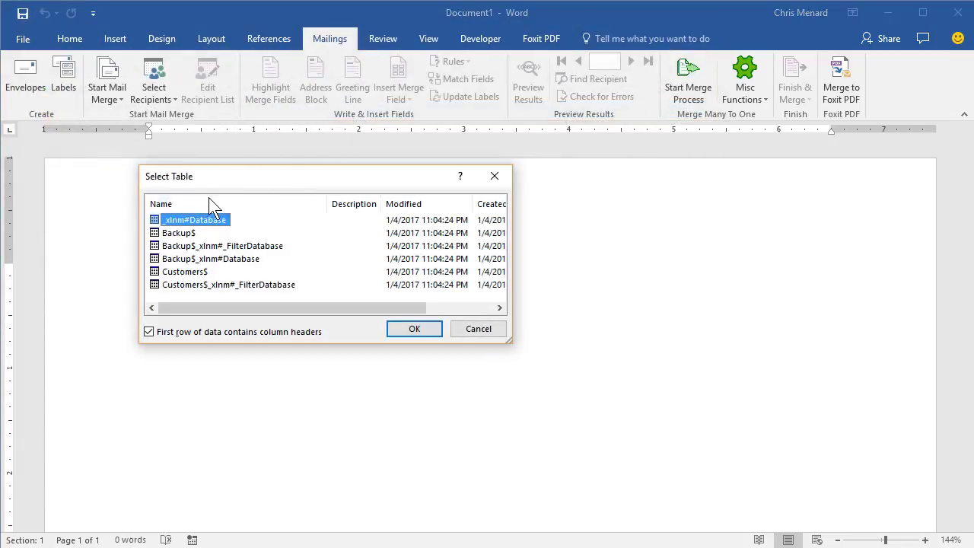
{"action": "left_click", "coordinate": [173, 275]}
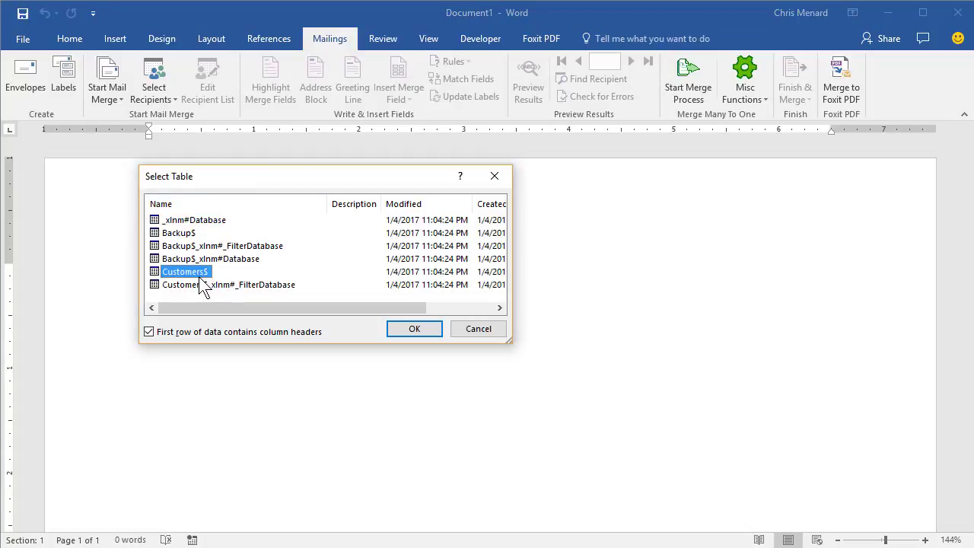
Step: Confirm Customers$ as the recipient table and type the date February 5, 2017
{"action": "left_click", "coordinate": [415, 331]}
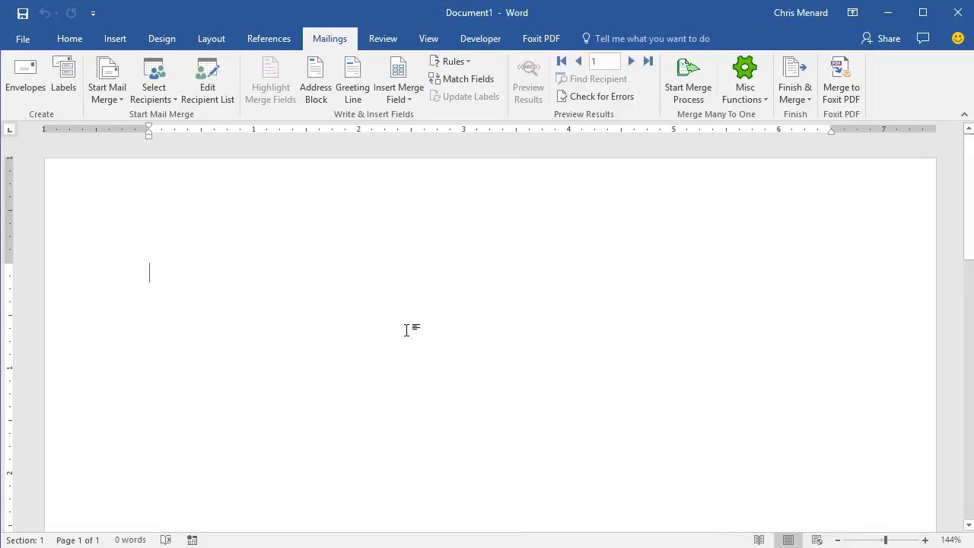
{"action": "type", "text": "Febru"}
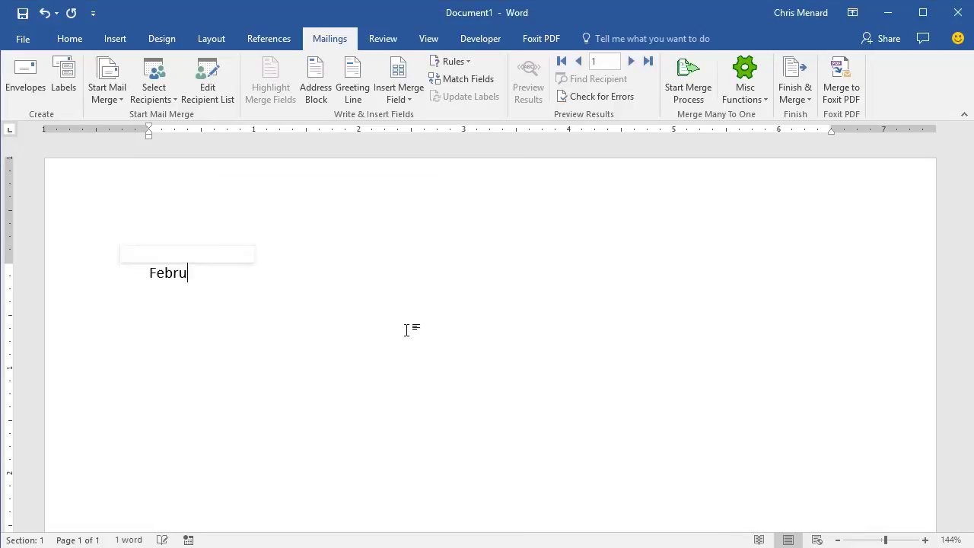
{"action": "type", "text": "ary"}
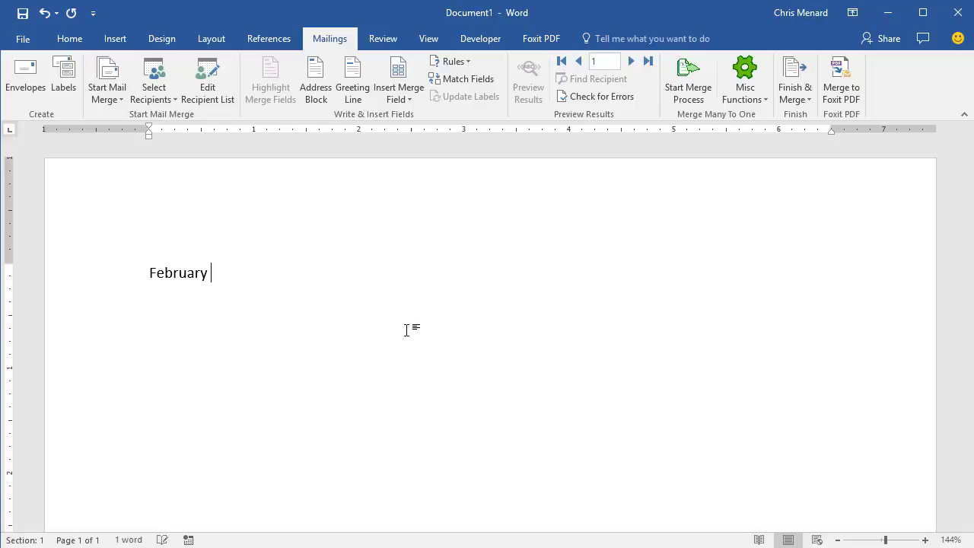
{"action": "type", "text": " 5, 2017"}
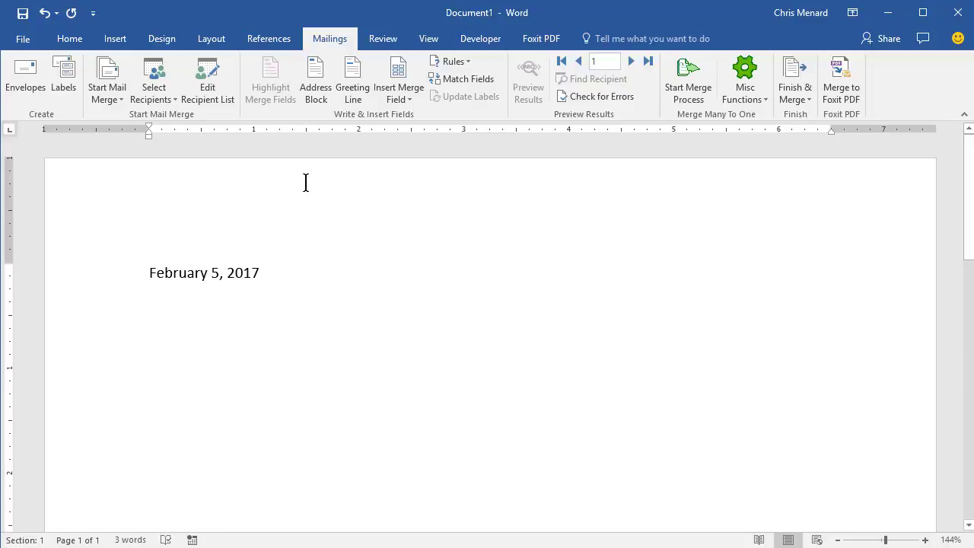
Step: Insert an Address Block and preview the second and third recipients' addresses
{"action": "left_click", "coordinate": [316, 93]}
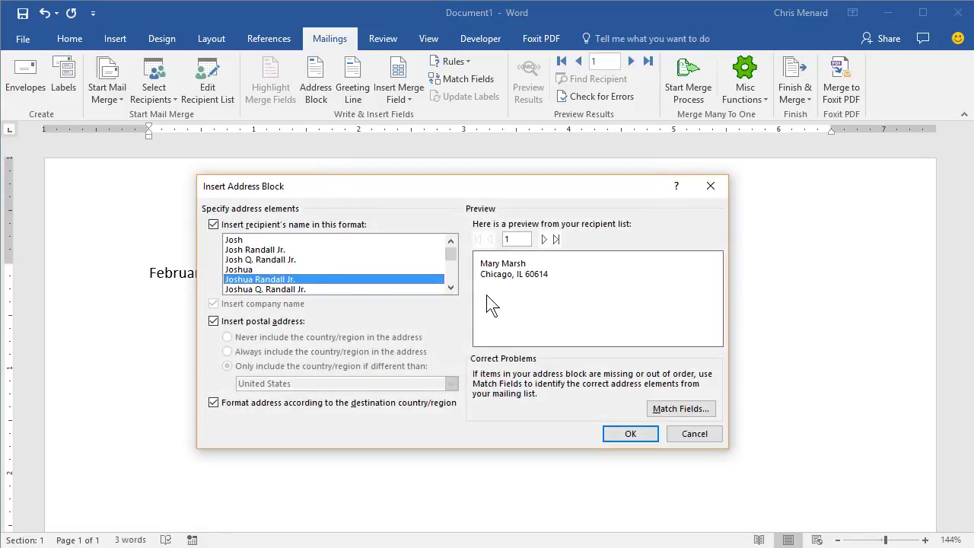
{"action": "left_click", "coordinate": [544, 239]}
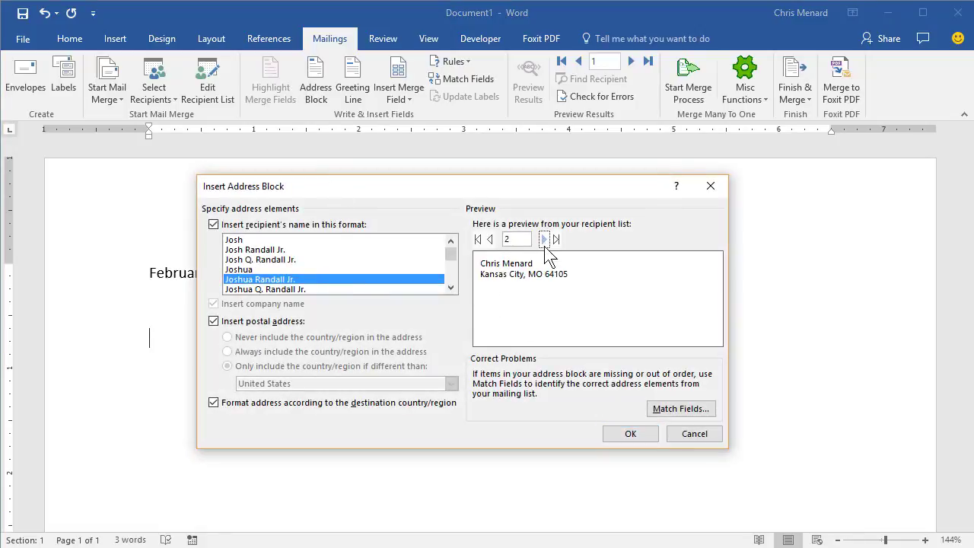
{"action": "left_click", "coordinate": [544, 239]}
{"action": "left_click", "coordinate": [490, 240]}
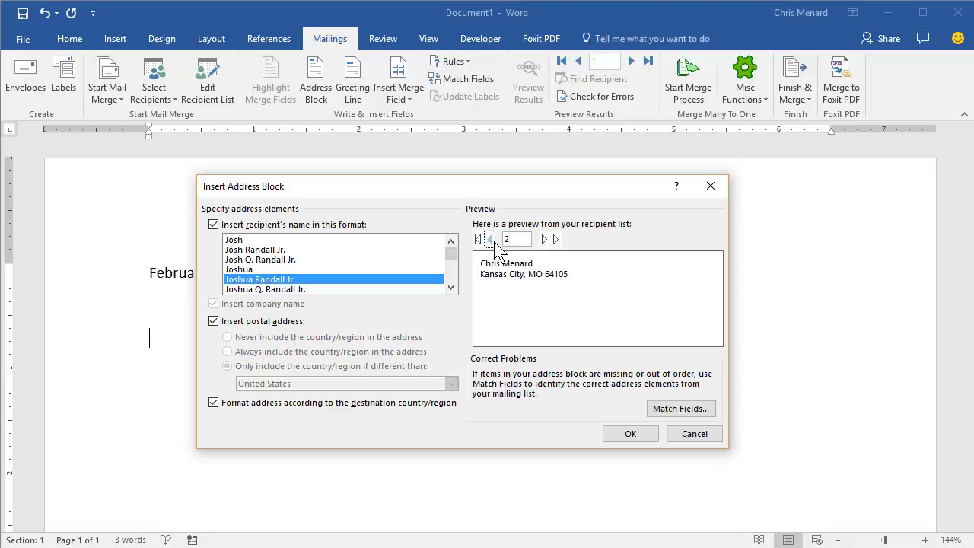
Step: Match the Address 1 field to the Street column and preview the full addresses
{"action": "left_click", "coordinate": [676, 413]}
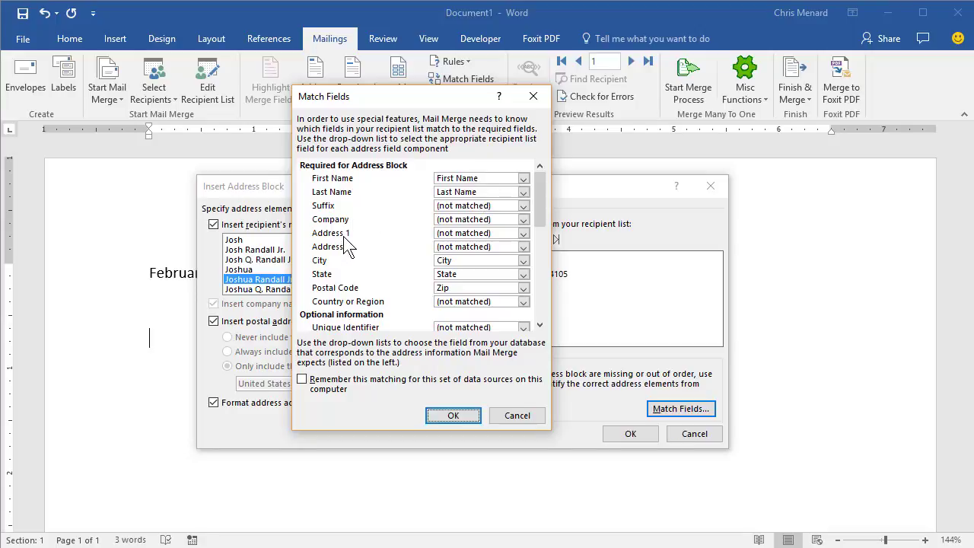
{"action": "left_click", "coordinate": [456, 232]}
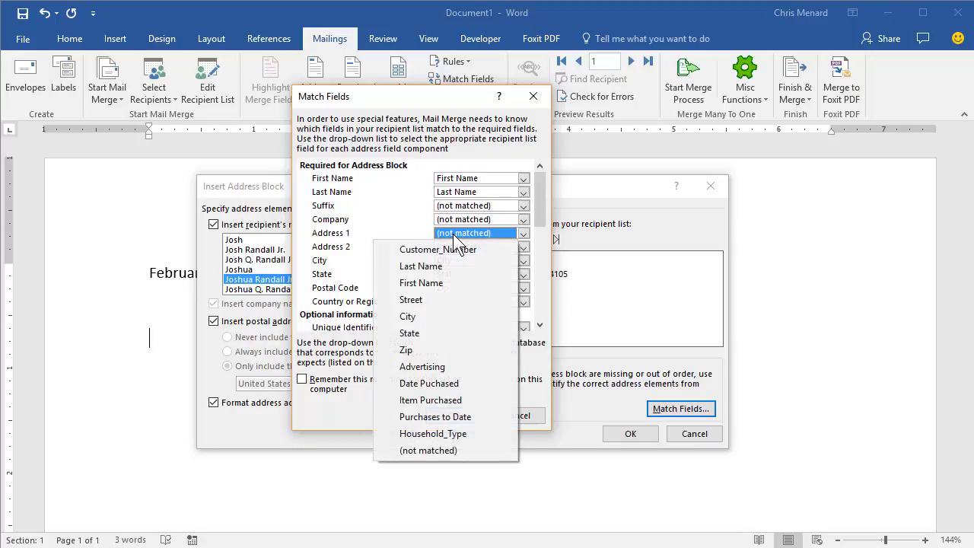
{"action": "left_click", "coordinate": [421, 301]}
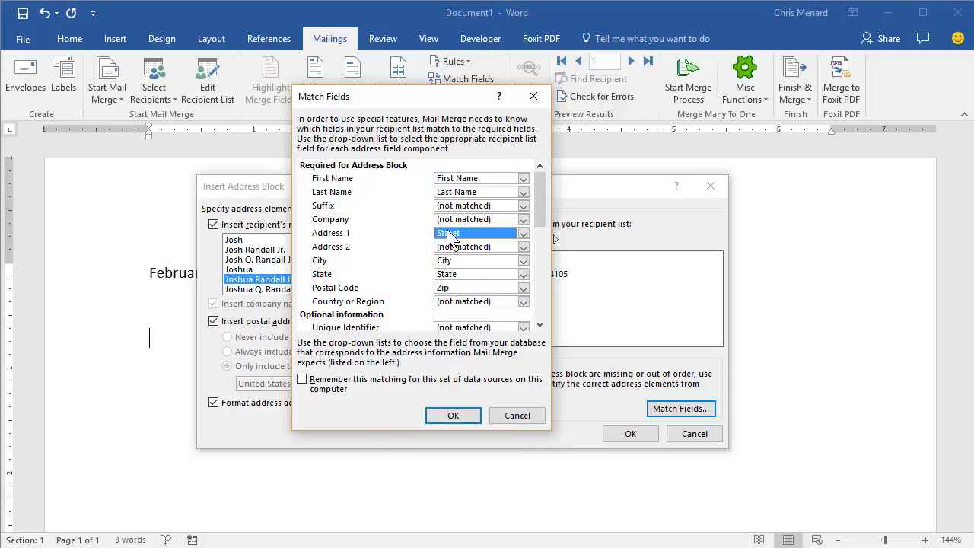
{"action": "left_click", "coordinate": [453, 416]}
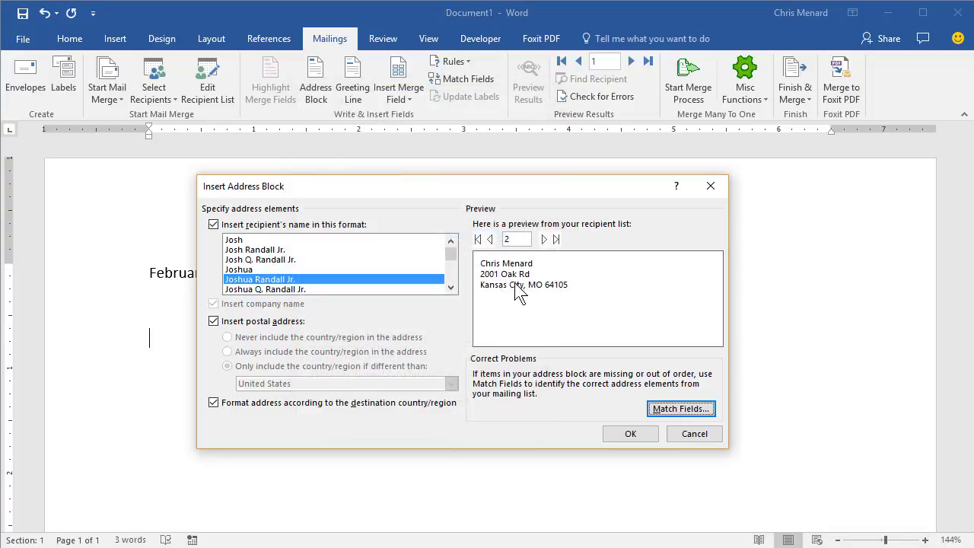
{"action": "left_click", "coordinate": [543, 238]}
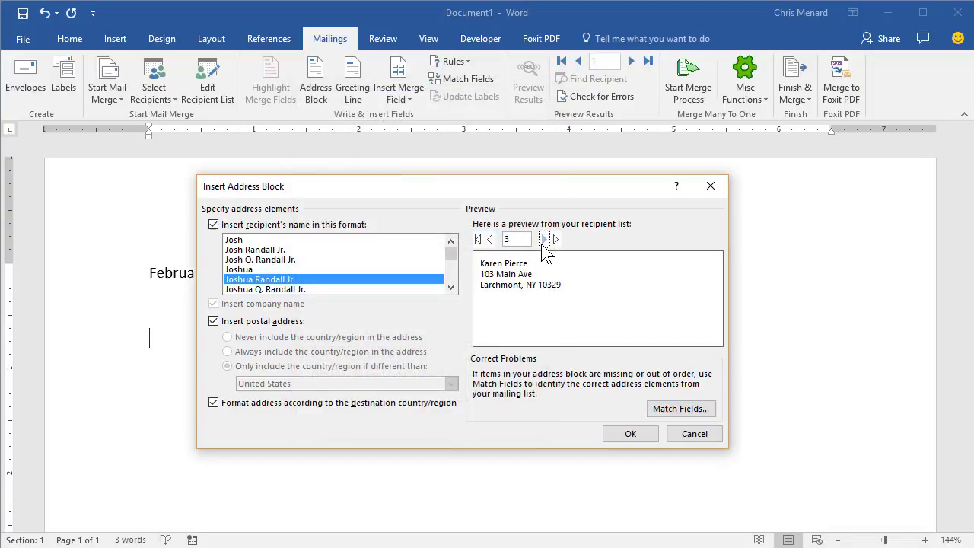
{"action": "left_click", "coordinate": [542, 240]}
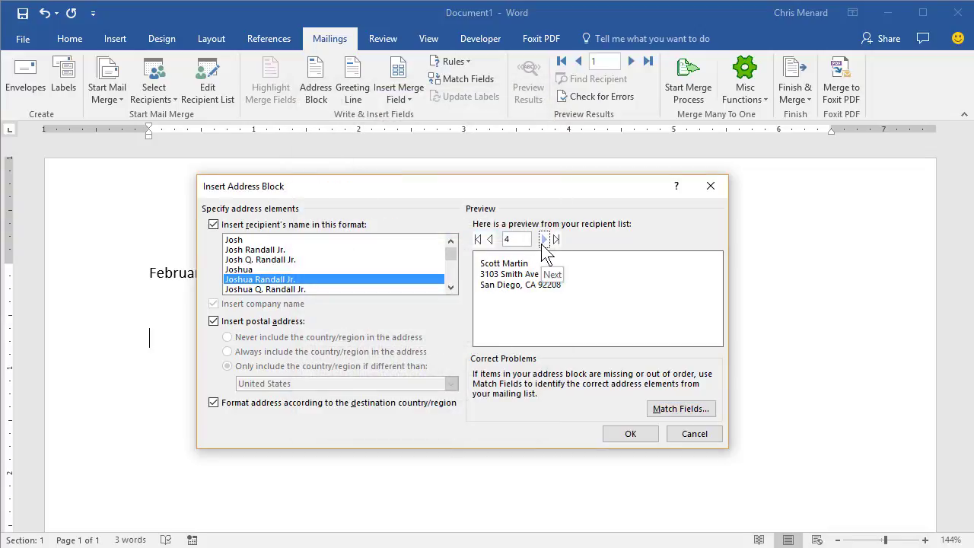
Step: Insert the address block, an 'RE: lkajdf;kldsaa' line, and =rand() sample body text
{"action": "left_click", "coordinate": [632, 433]}
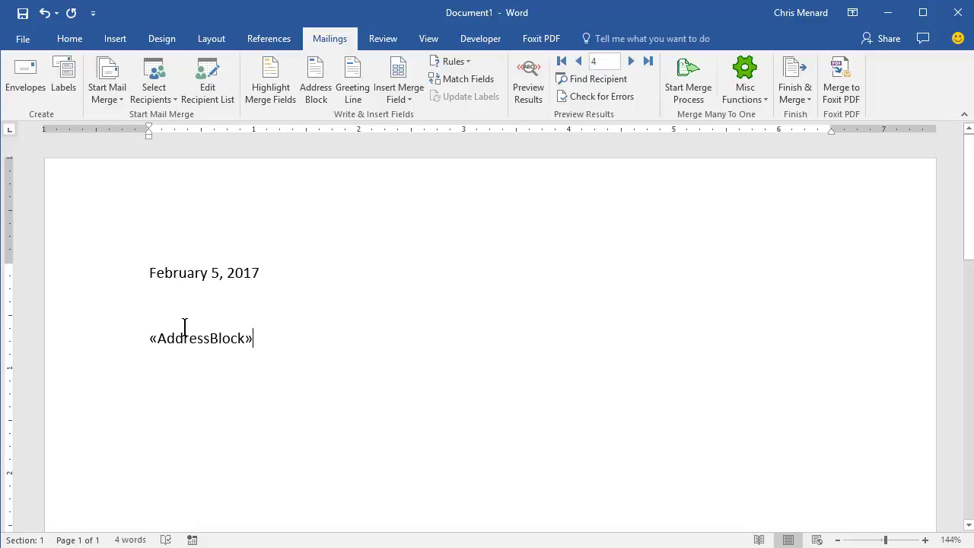
{"action": "key", "text": "Return"}
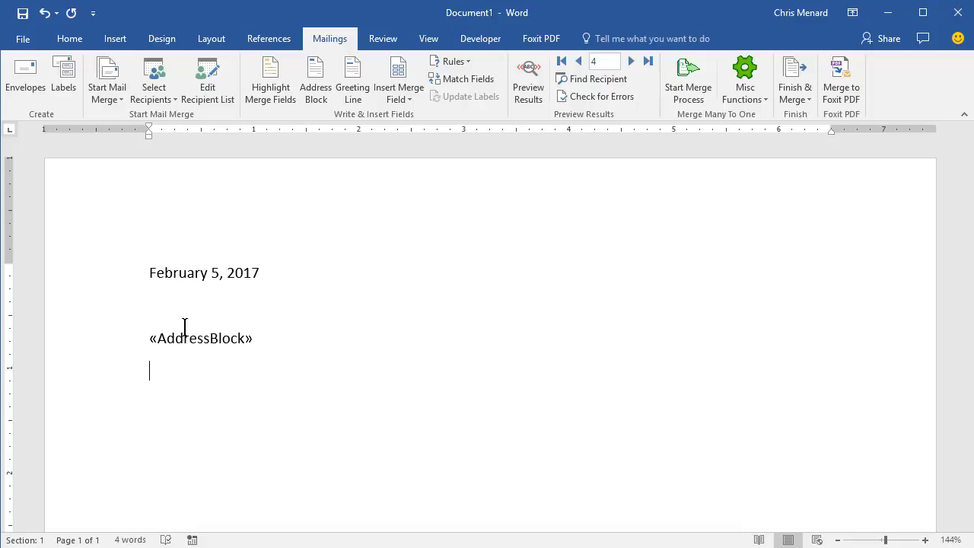
{"action": "type", "text": "RE: lkajdf;kldsaa"}
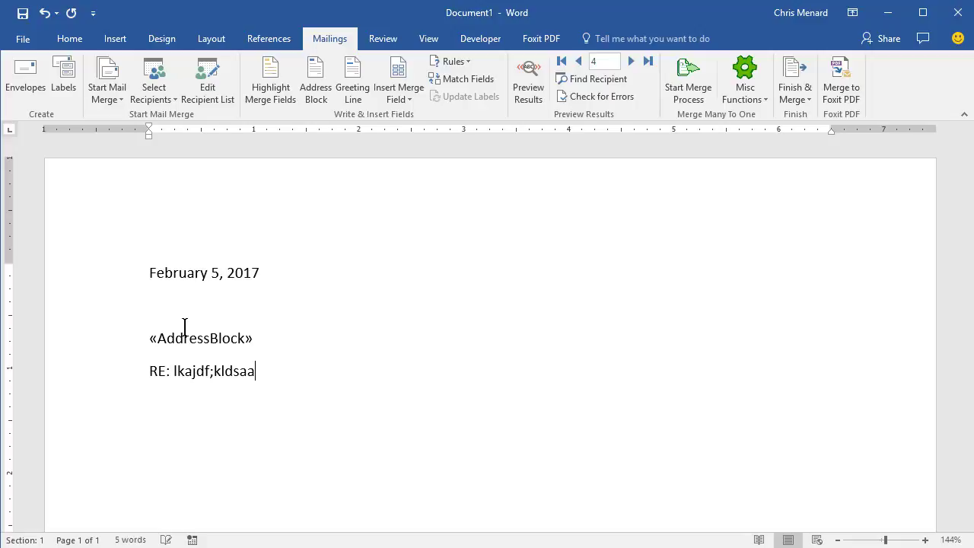
{"action": "key", "text": "Return"}
{"action": "type", "text": "=rand"}
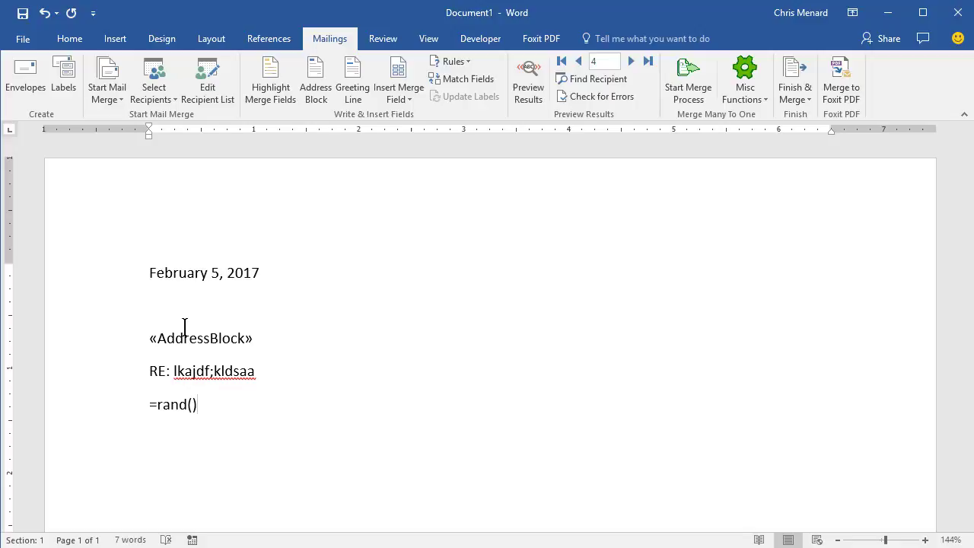
{"action": "type", "text": "()"}
{"action": "key", "text": "Return"}
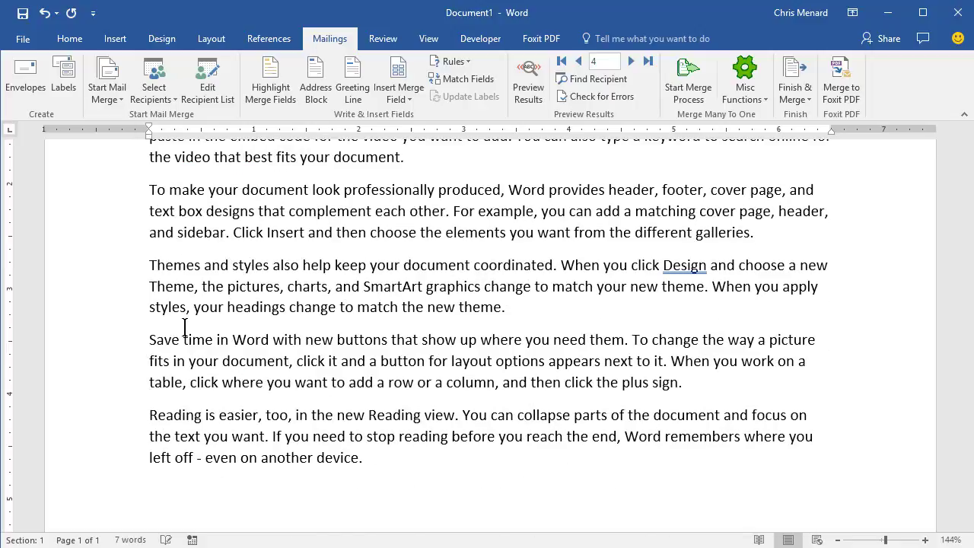
Step: Add an 'Ad Source' line holding the «Advertising» merge field
{"action": "scroll", "coordinate": [228, 251], "scroll_direction": "up", "scroll_amount": 3}
{"action": "key", "text": "Return"}
{"action": "key", "text": "Return"}
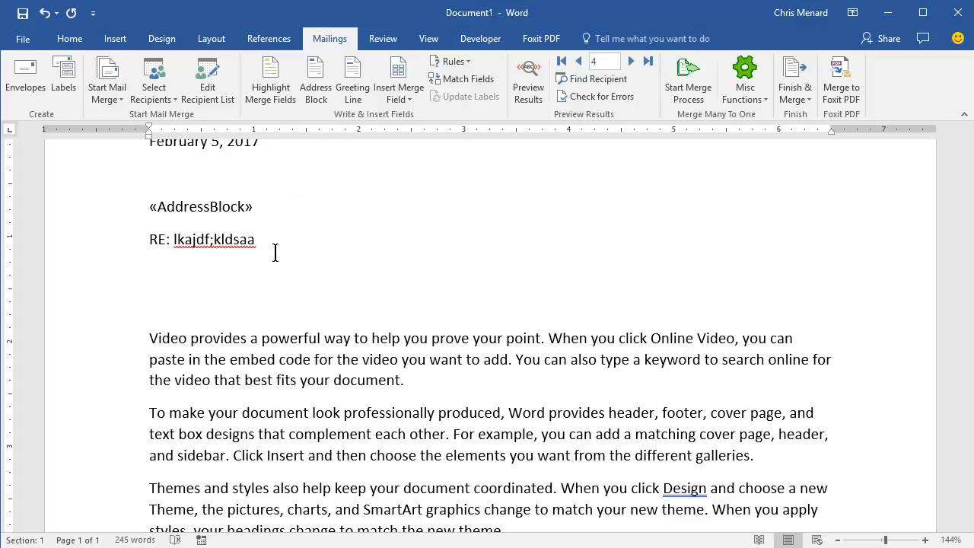
{"action": "type", "text": "Ad Source"}
{"action": "left_click", "coordinate": [409, 101]}
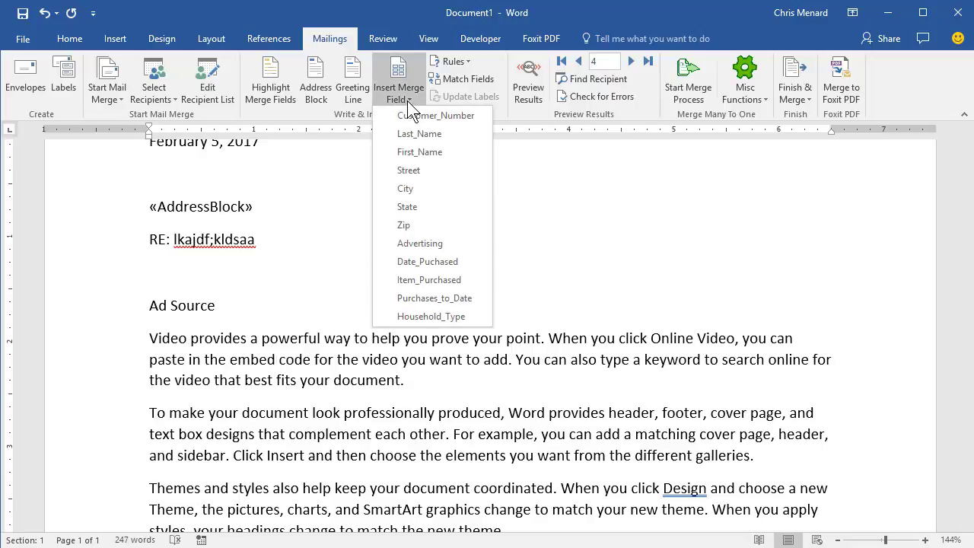
{"action": "left_click", "coordinate": [423, 243]}
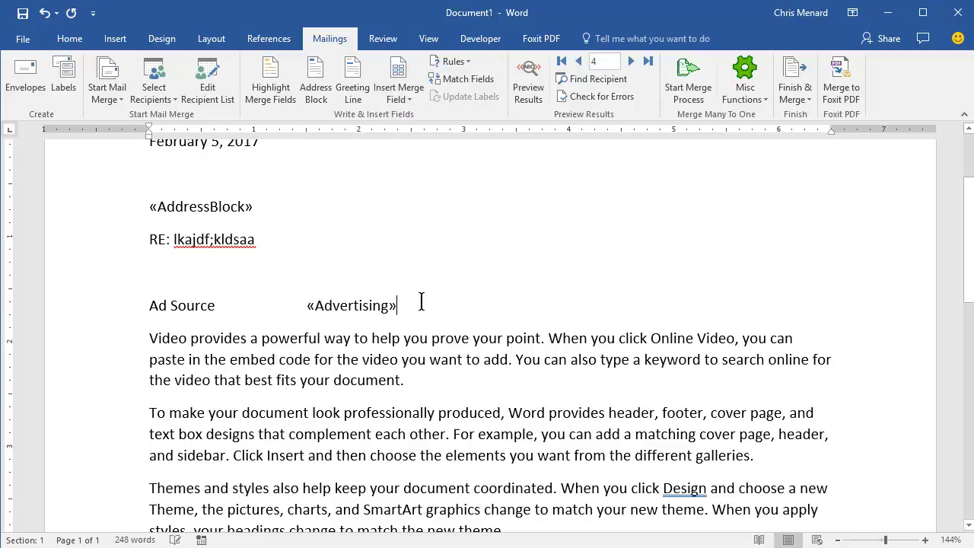
Step: Add an 'Item Purchased' line with a tab and the «Item_Purchased» merge field
{"action": "key", "text": "Return"}
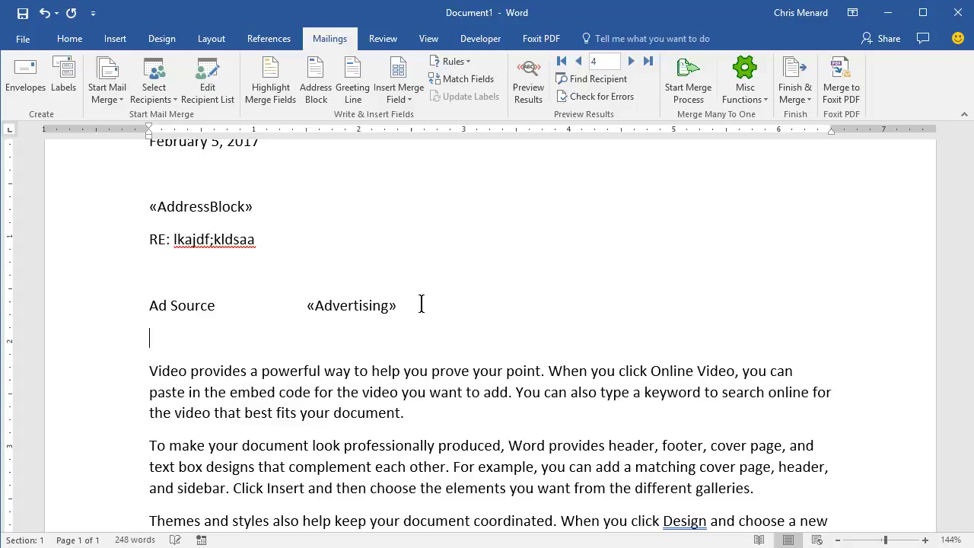
{"action": "type", "text": "Item Purchas"}
{"action": "key", "text": "BackSpace"}
{"action": "key", "text": "BackSpace"}
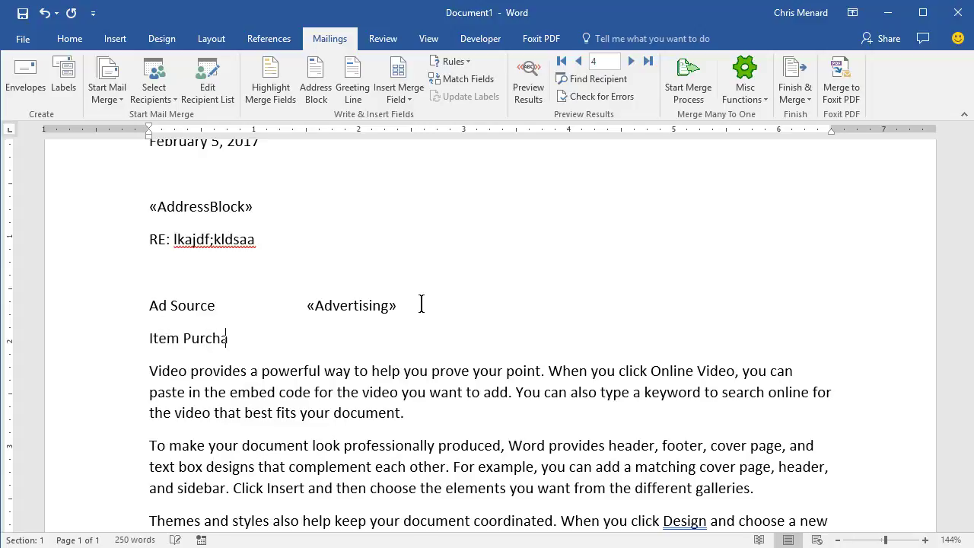
{"action": "type", "text": "ased"}
{"action": "key", "text": "Tab"}
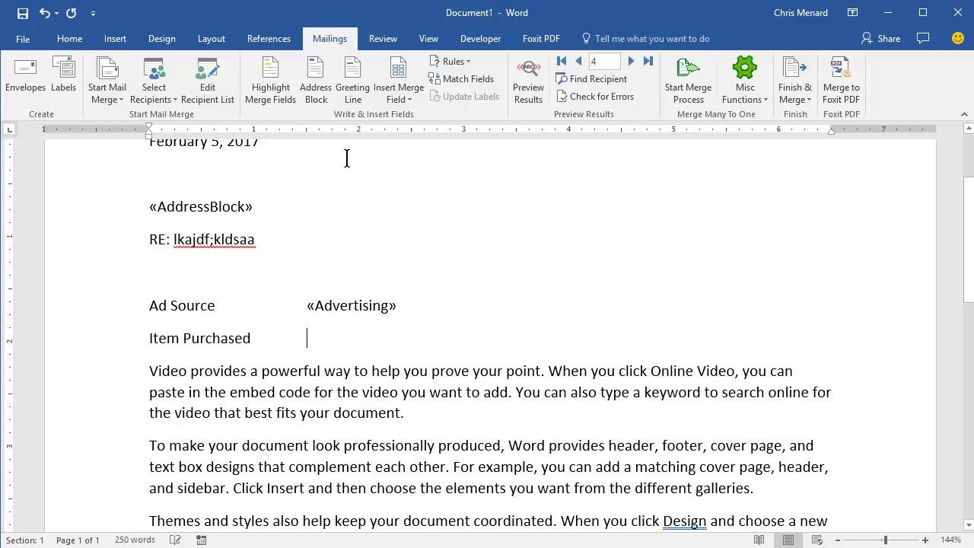
{"action": "left_click", "coordinate": [403, 107]}
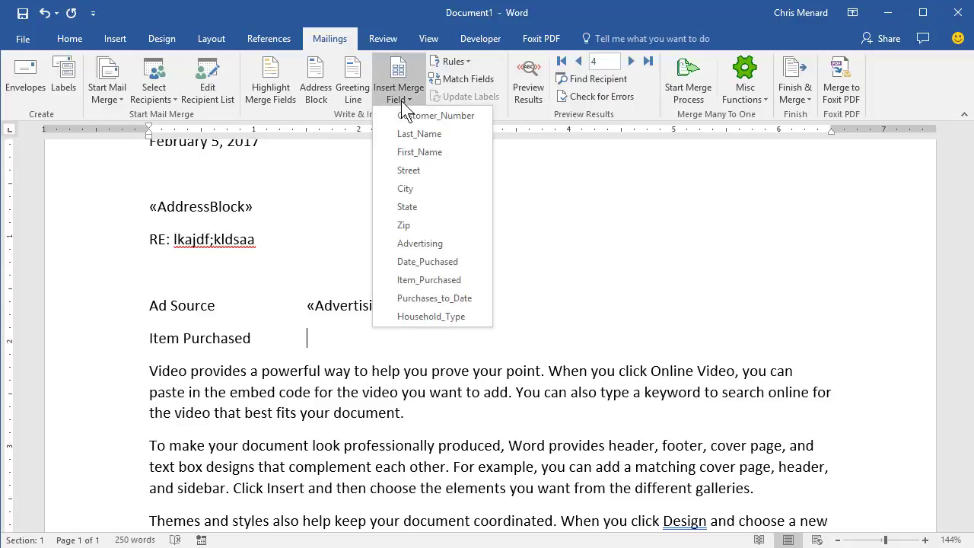
{"action": "left_click", "coordinate": [428, 289]}
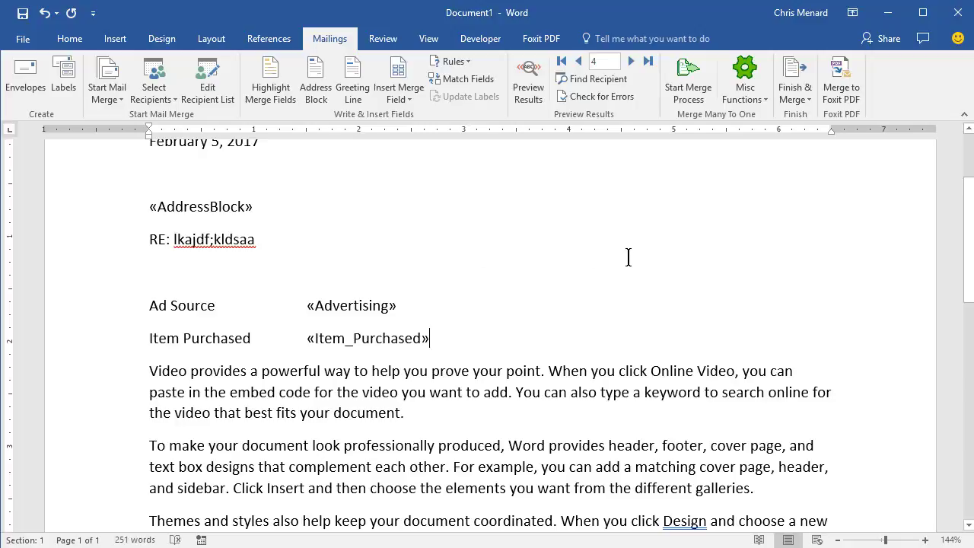
Step: Preview the letter with recipient data, stepping through records and ending on record 2
{"action": "left_click", "coordinate": [533, 90]}
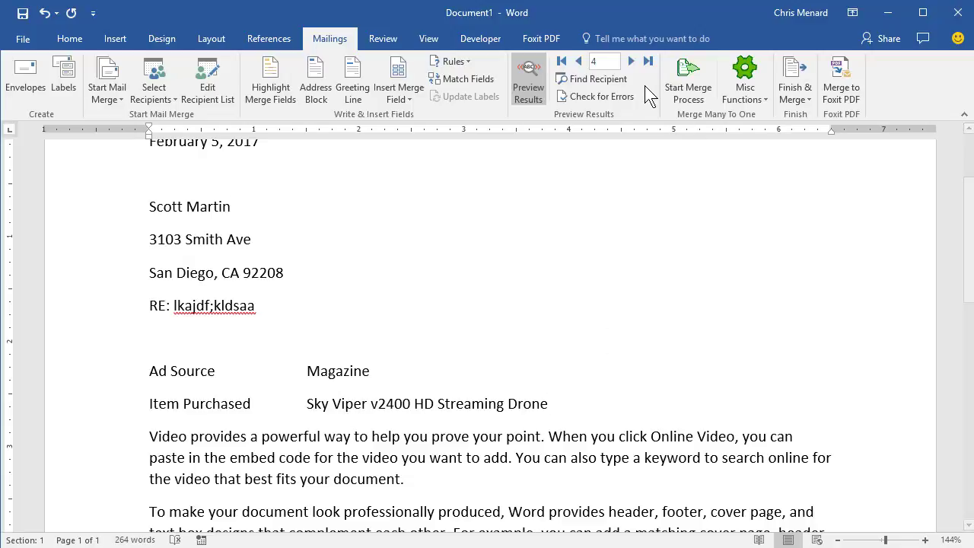
{"action": "left_click", "coordinate": [579, 61]}
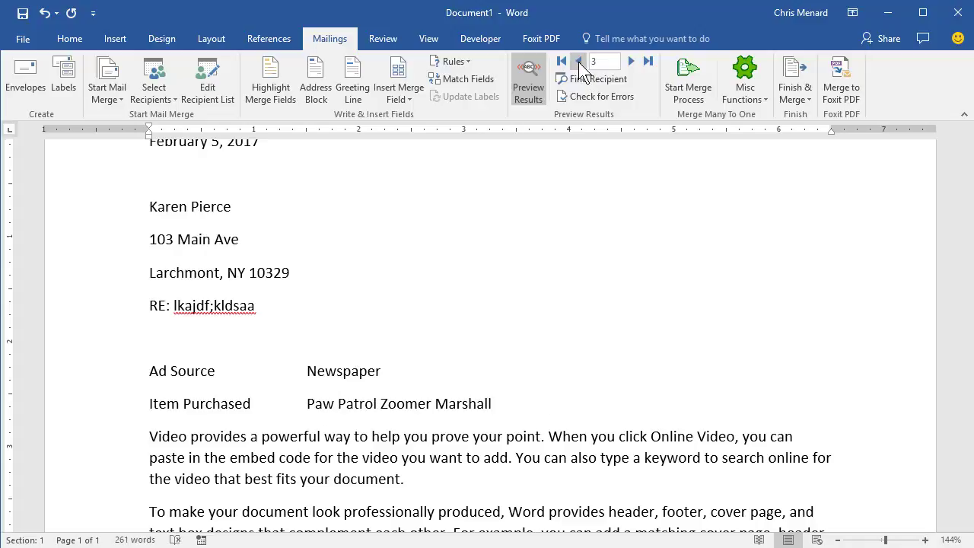
{"action": "left_click", "coordinate": [578, 62]}
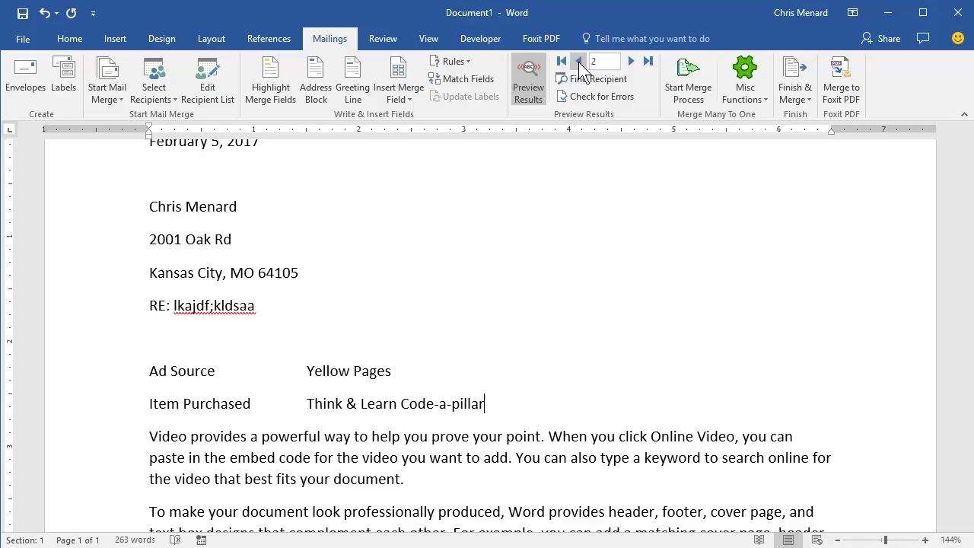
{"action": "left_click", "coordinate": [578, 62]}
{"action": "left_click", "coordinate": [631, 61]}
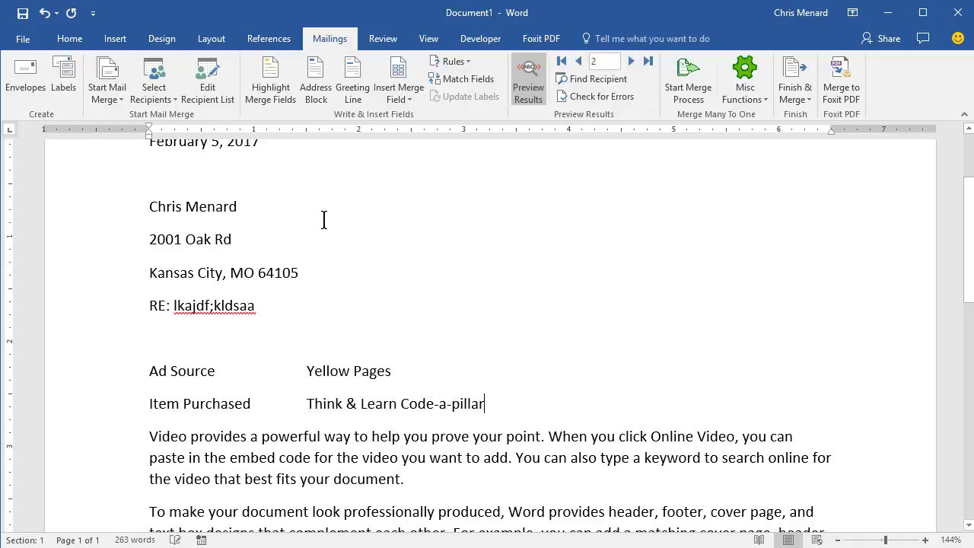
{"action": "scroll", "coordinate": [292, 253], "scroll_direction": "down", "scroll_amount": 1}
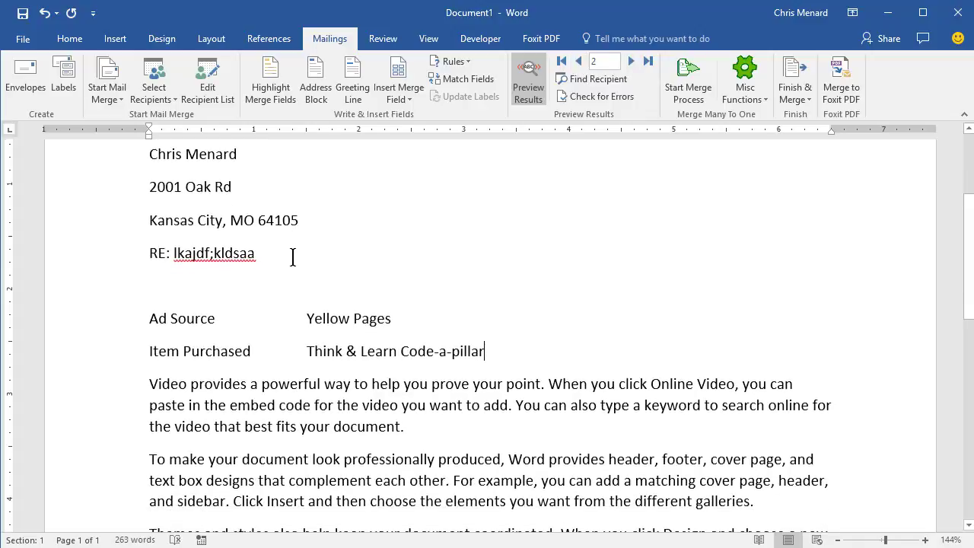
{"action": "scroll", "coordinate": [298, 297], "scroll_direction": "up", "scroll_amount": 1}
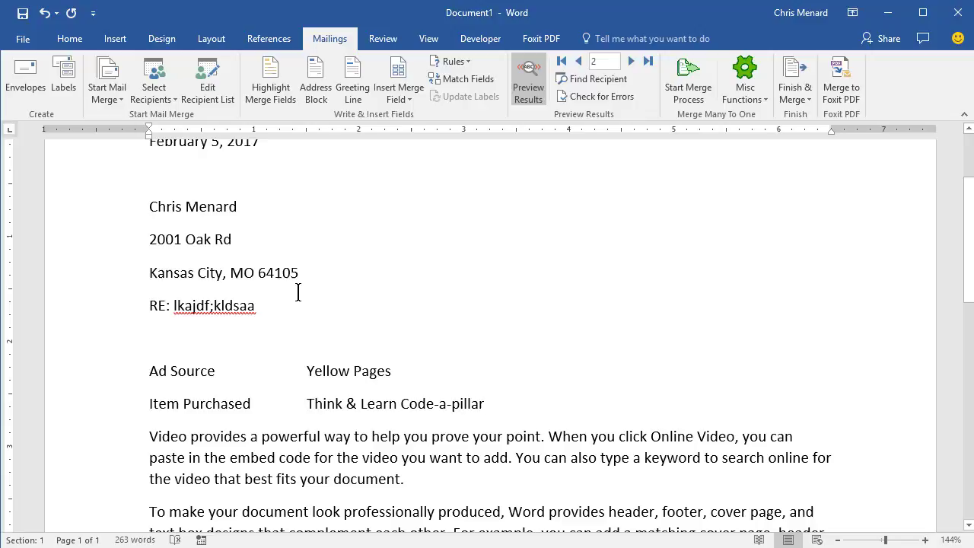
Step: Give the address lines single line spacing with 0 pt spacing after
{"action": "left_click_drag", "start_coordinate": [109, 219], "coordinate": [113, 404]}
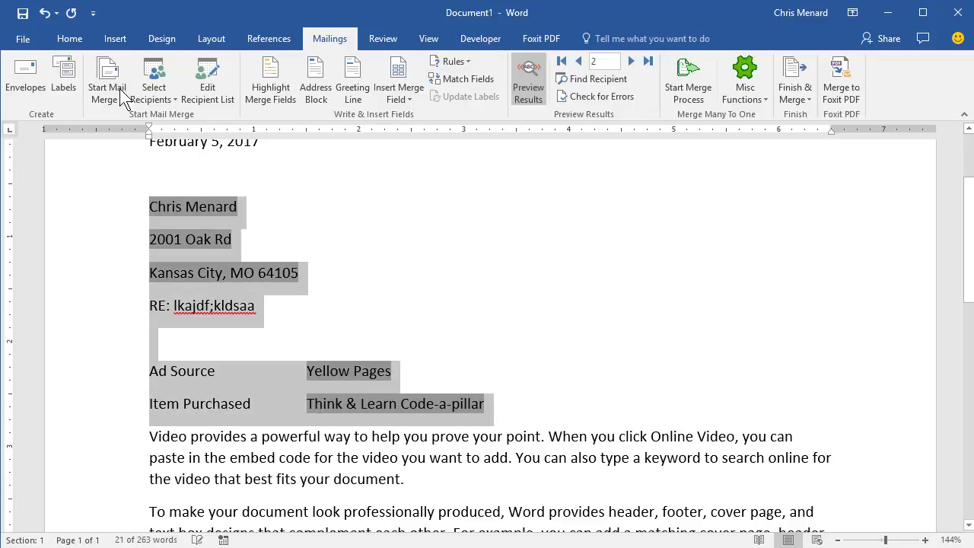
{"action": "left_click", "coordinate": [76, 38]}
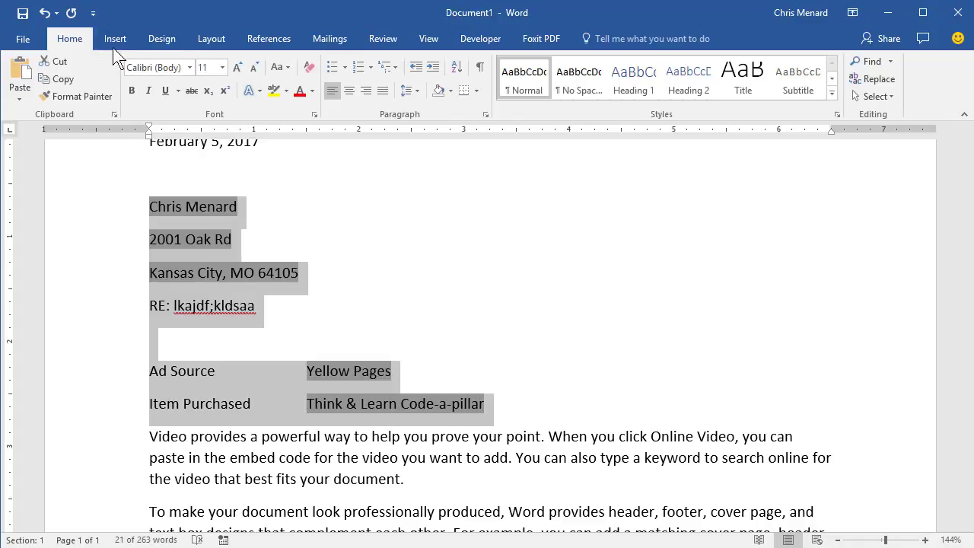
{"action": "left_click", "coordinate": [486, 115]}
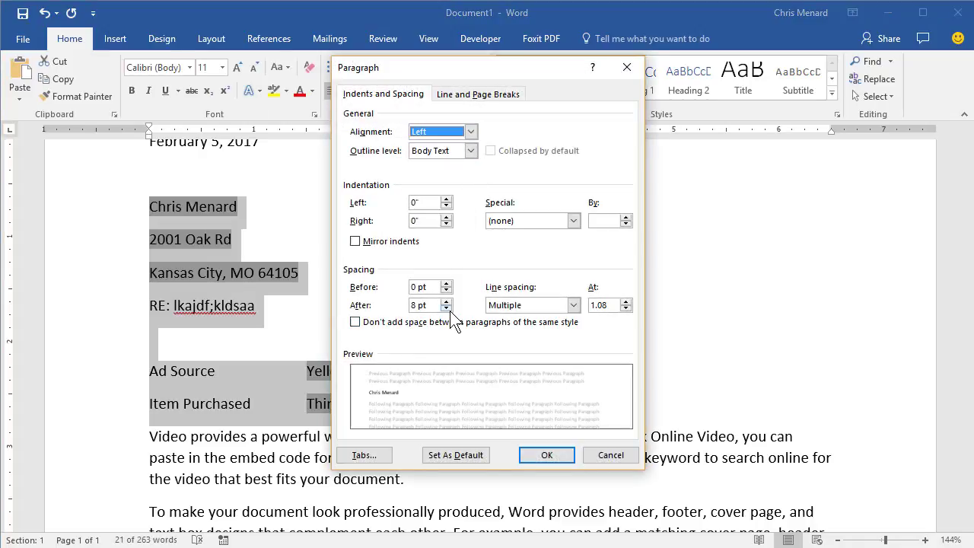
{"action": "left_click", "coordinate": [447, 309]}
{"action": "left_click", "coordinate": [447, 309]}
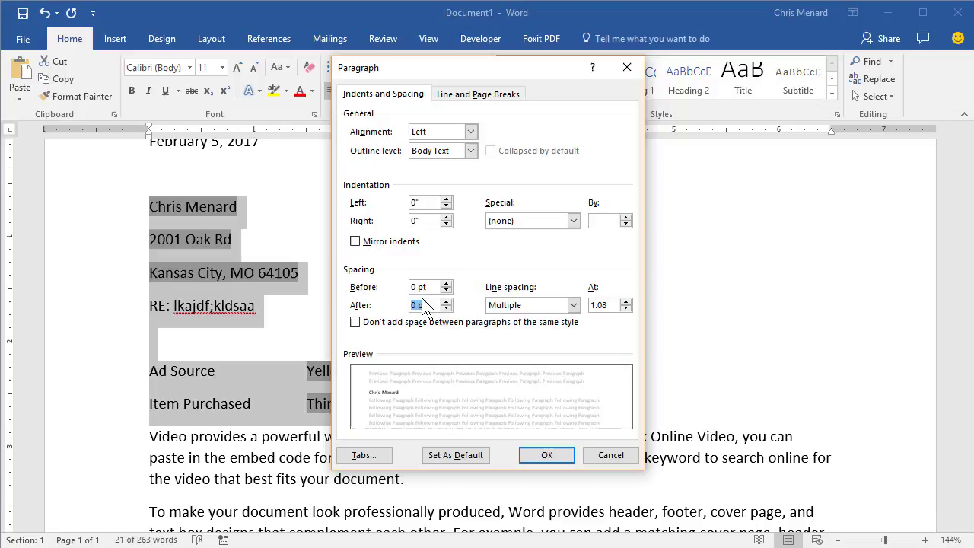
{"action": "left_click", "coordinate": [573, 305]}
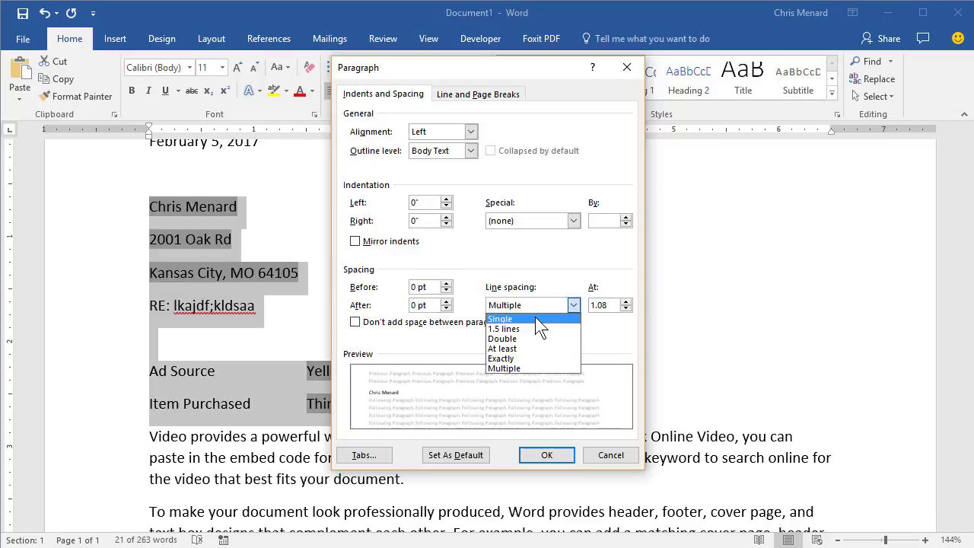
{"action": "left_click", "coordinate": [534, 318]}
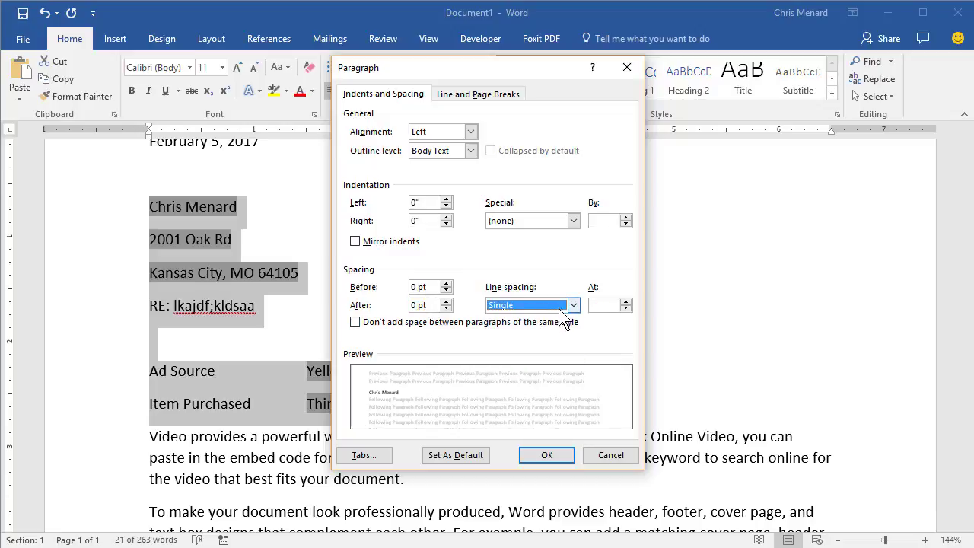
{"action": "left_click", "coordinate": [546, 455]}
Step: Add blank lines before the RE line and before the letter body
{"action": "left_click", "coordinate": [259, 275]}
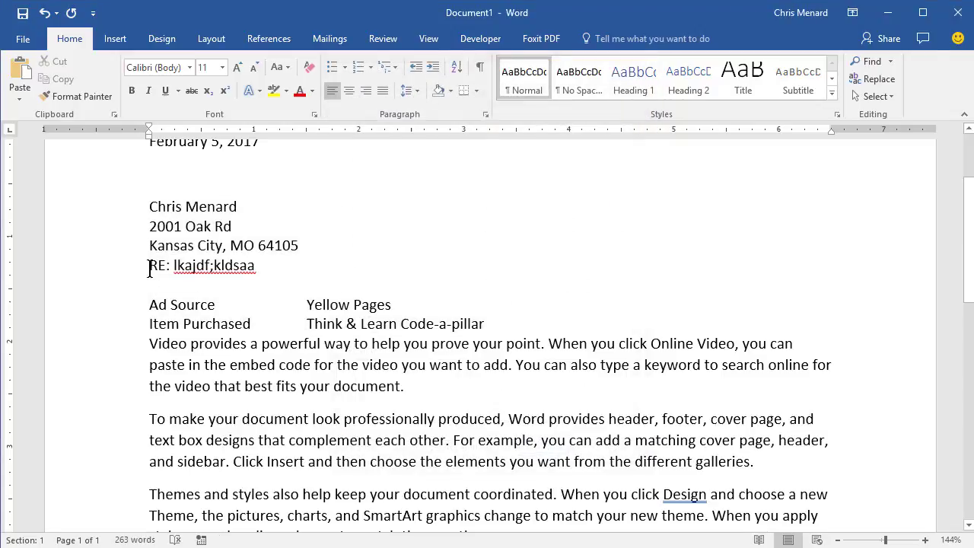
{"action": "key", "text": "Return"}
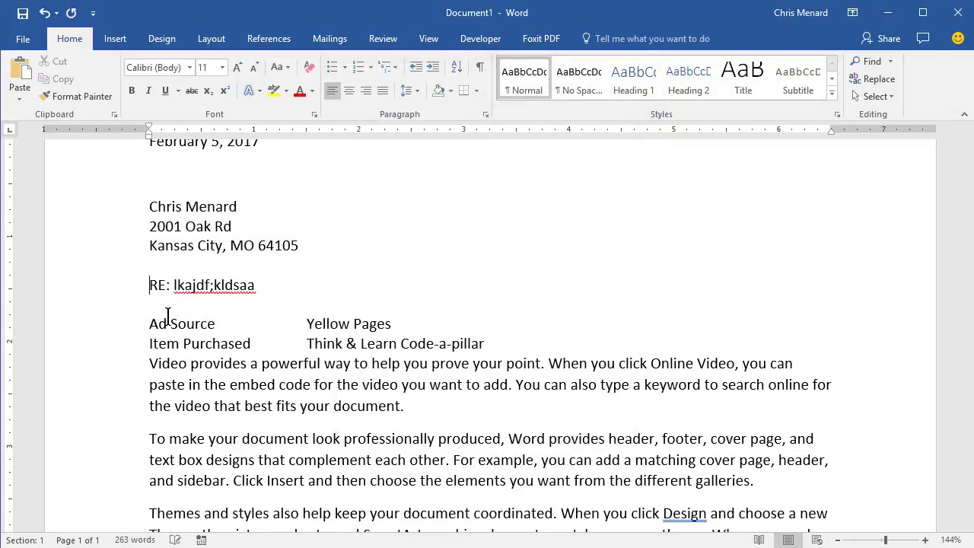
{"action": "key", "text": "Return"}
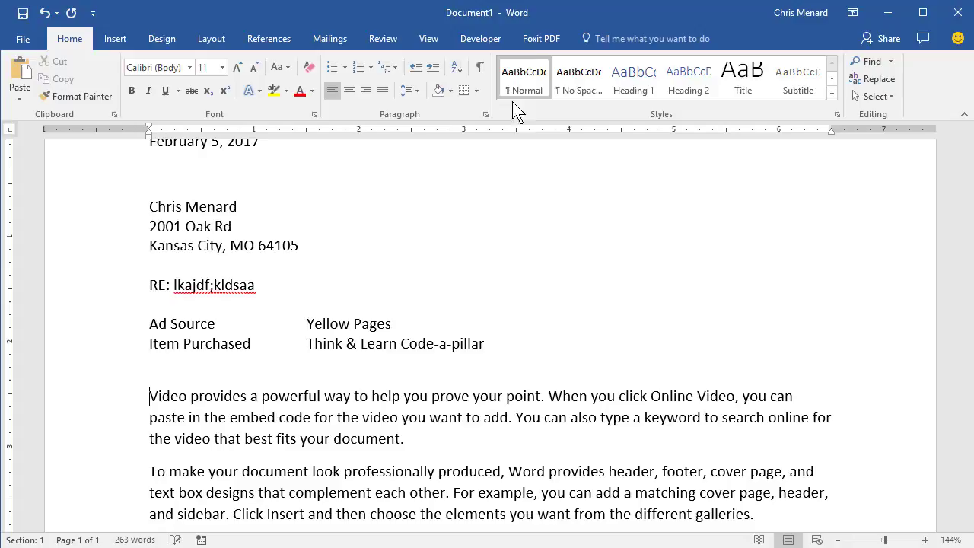
Step: With field codes showing, make «Advertising» bold and «Item_Purchased» bold italic
{"action": "left_click", "coordinate": [332, 39]}
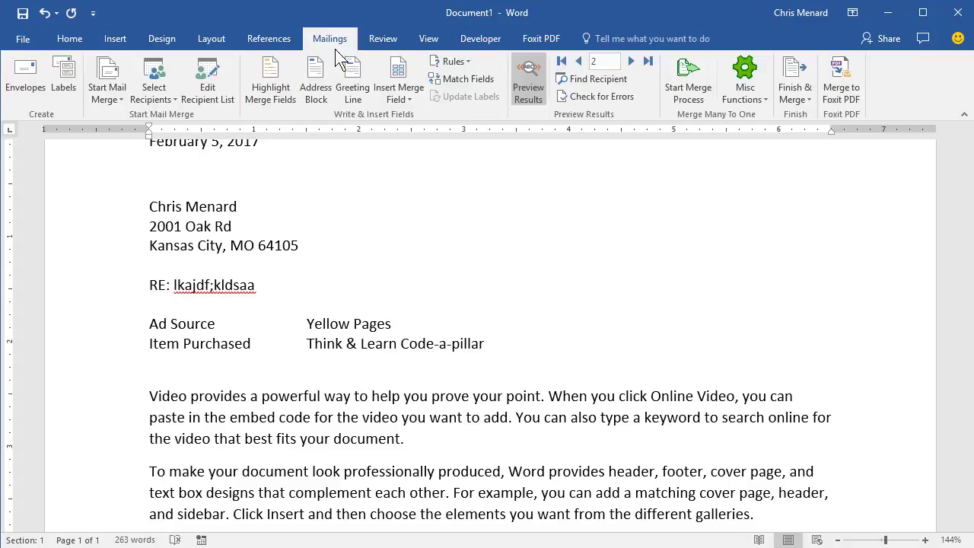
{"action": "left_click", "coordinate": [528, 83]}
{"action": "mouse_move", "coordinate": [307, 286]}
{"action": "left_mouse_down"}
{"action": "mouse_move", "coordinate": [398, 286]}
{"action": "mouse_move", "coordinate": [308, 298]}
{"action": "left_mouse_up"}
{"action": "left_click", "coordinate": [413, 262]}
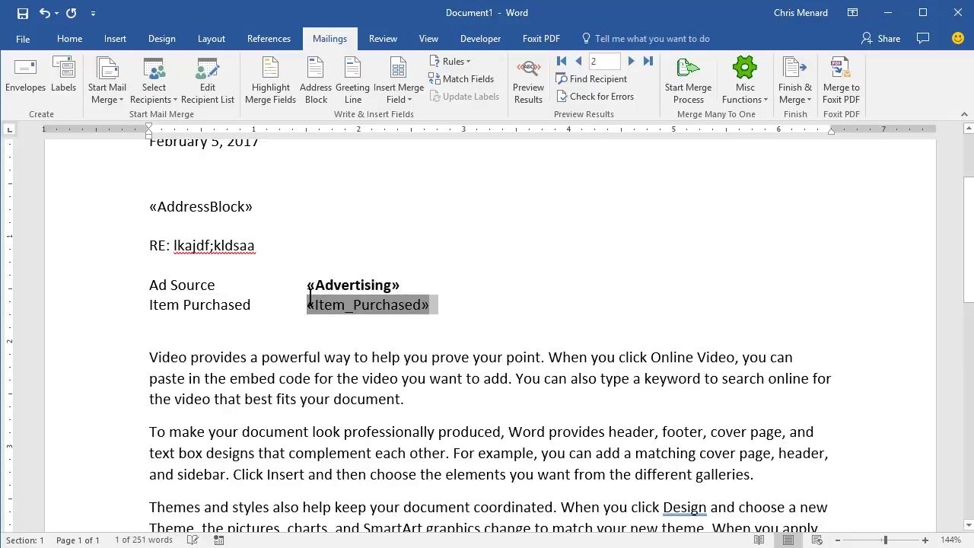
{"action": "left_click", "coordinate": [320, 271]}
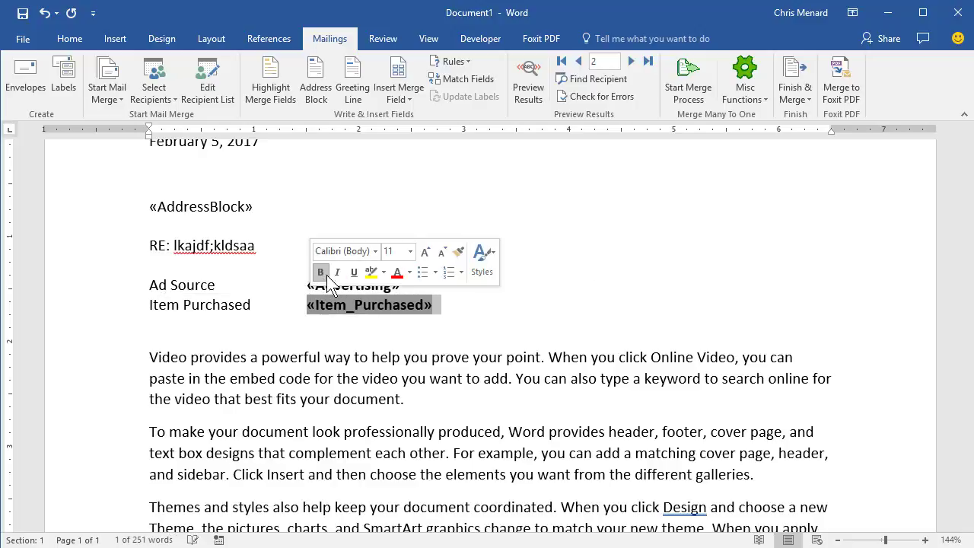
{"action": "left_click", "coordinate": [336, 271]}
{"action": "left_click", "coordinate": [466, 307]}
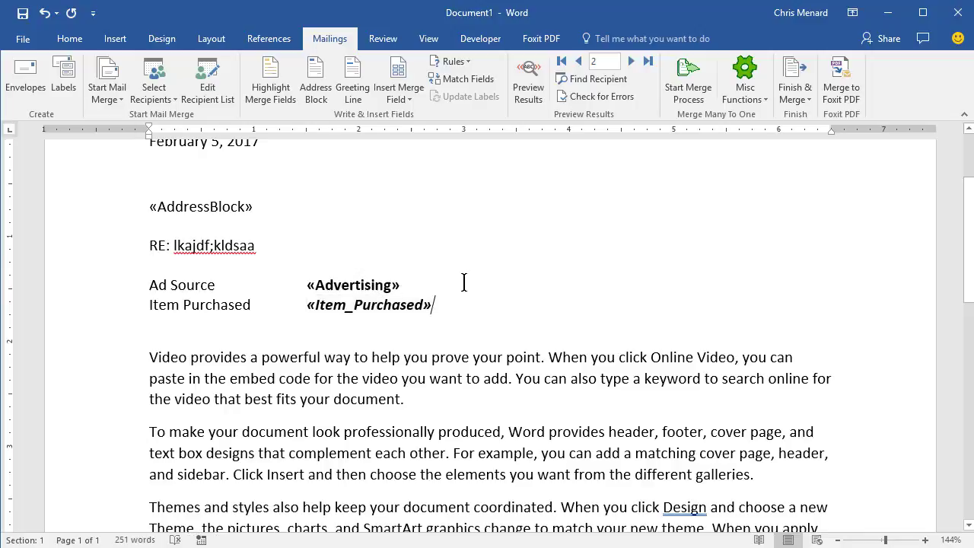
Step: Preview the results and advance through recipients to record 8
{"action": "left_click", "coordinate": [526, 100]}
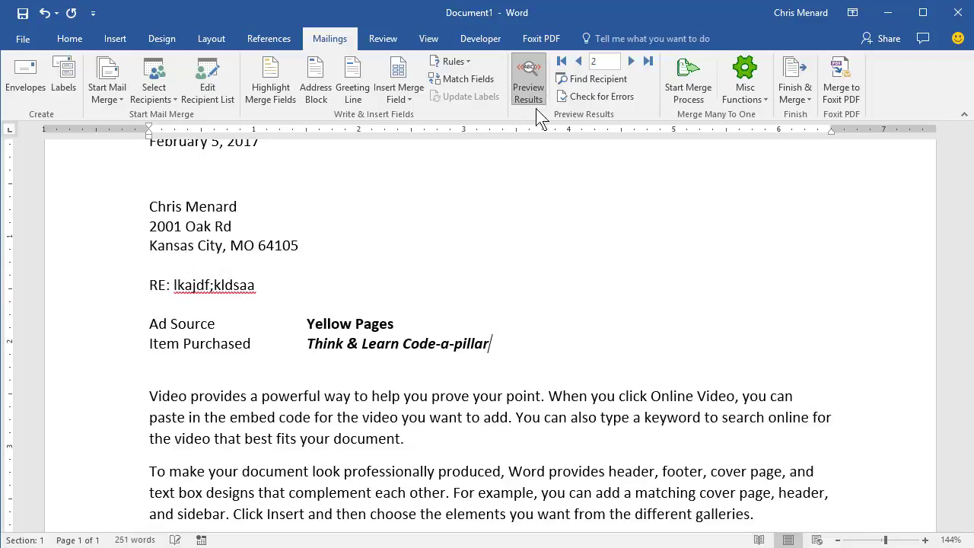
{"action": "left_click", "coordinate": [630, 61]}
{"action": "left_click", "coordinate": [630, 61]}
{"action": "left_click", "coordinate": [629, 60]}
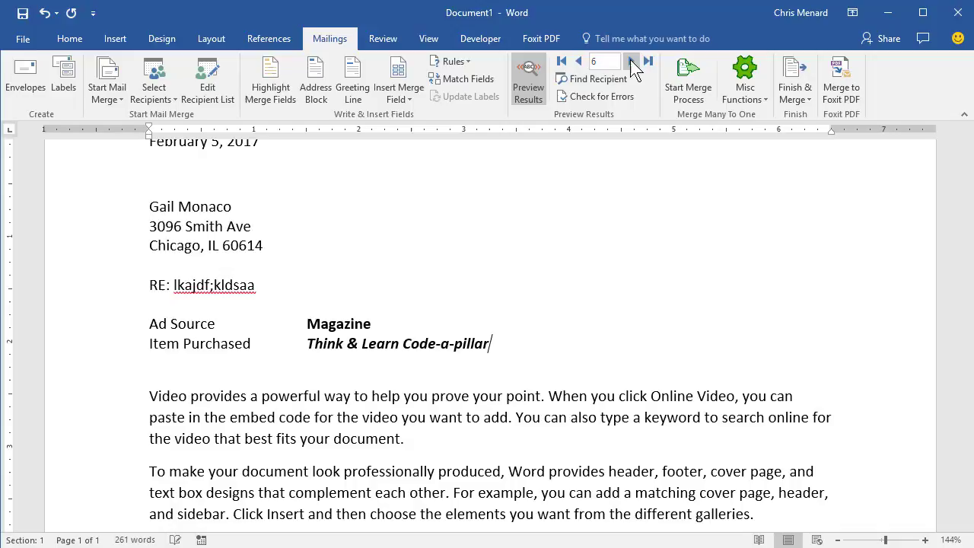
{"action": "left_click", "coordinate": [630, 61]}
{"action": "left_click", "coordinate": [629, 61]}
{"action": "left_click", "coordinate": [630, 61]}
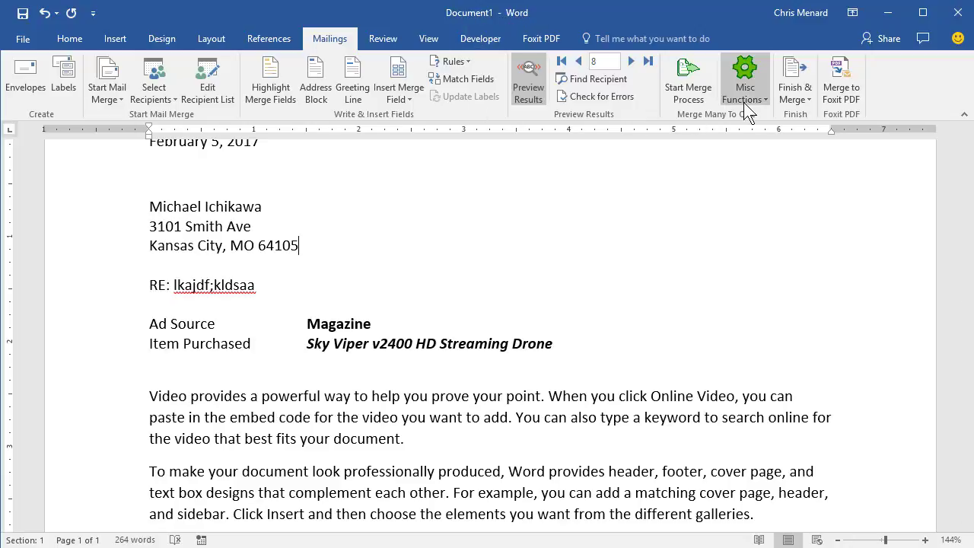
Step: Merge all records into a new editable Letters1 document and maximize its window
{"action": "left_click", "coordinate": [798, 95]}
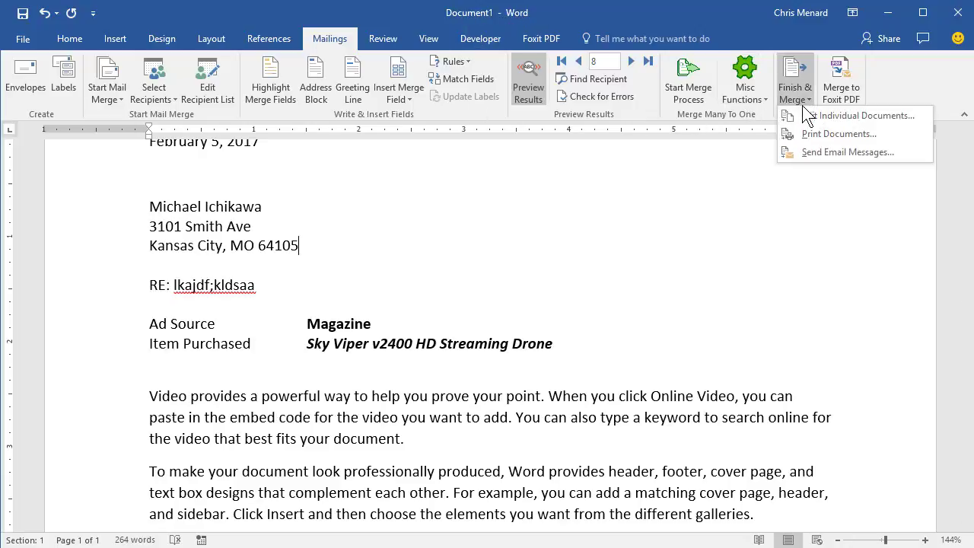
{"action": "left_click", "coordinate": [805, 115]}
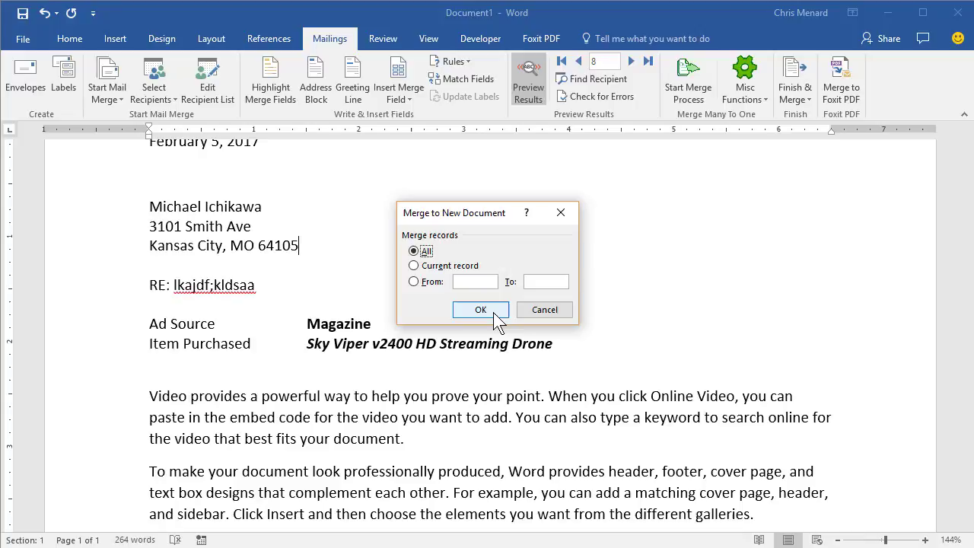
{"action": "left_click", "coordinate": [481, 310]}
{"action": "double_click", "coordinate": [413, 24]}
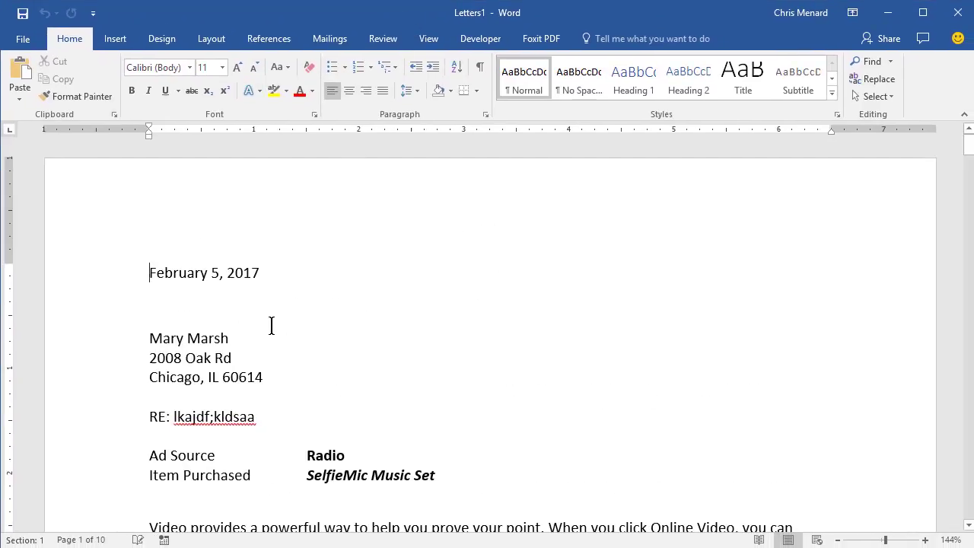
Step: Scroll through the merged Letters1 pages, then close the document
{"action": "scroll", "coordinate": [287, 352], "scroll_direction": "down", "scroll_amount": 1}
{"action": "scroll", "coordinate": [289, 357], "scroll_direction": "down", "scroll_amount": 15}
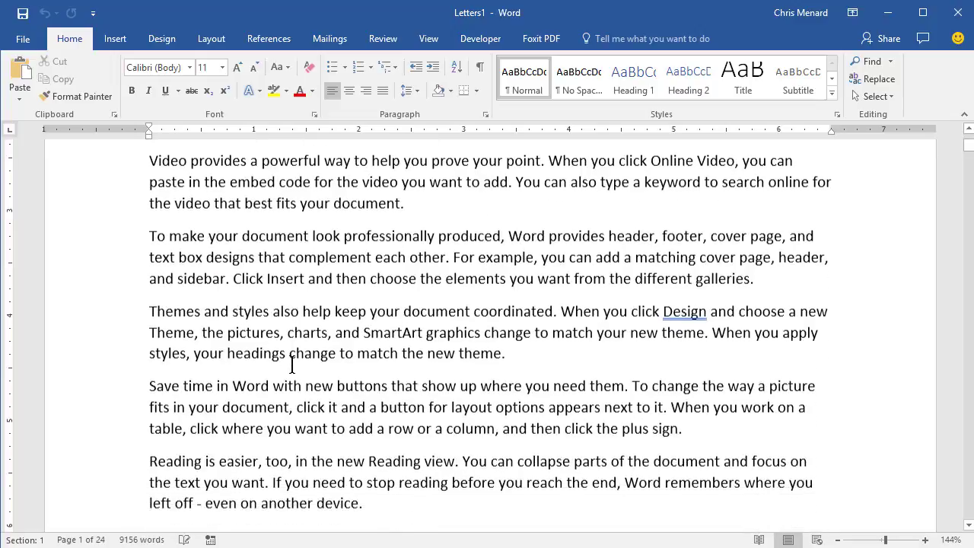
{"action": "scroll", "coordinate": [293, 367], "scroll_direction": "down", "scroll_amount": 6}
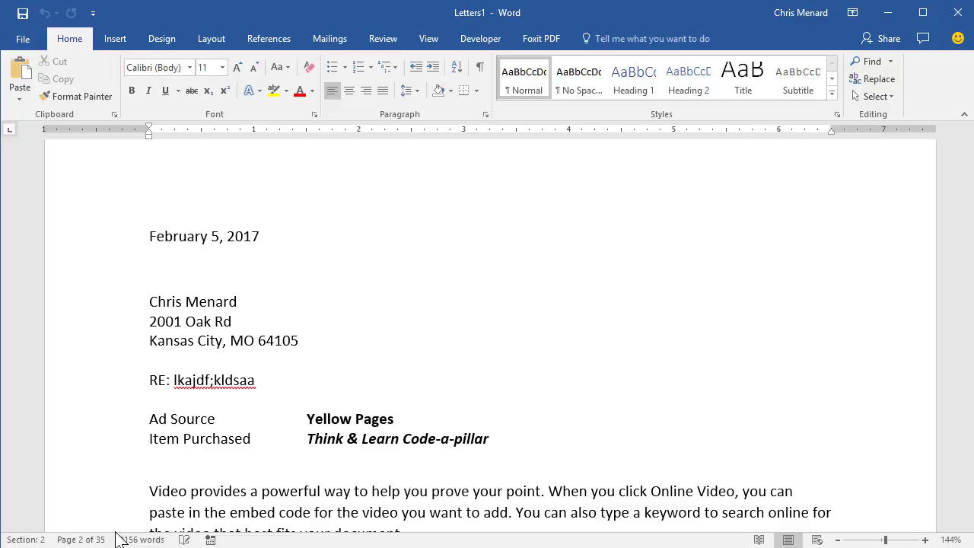
{"action": "scroll", "coordinate": [243, 329], "scroll_direction": "up", "scroll_amount": 10}
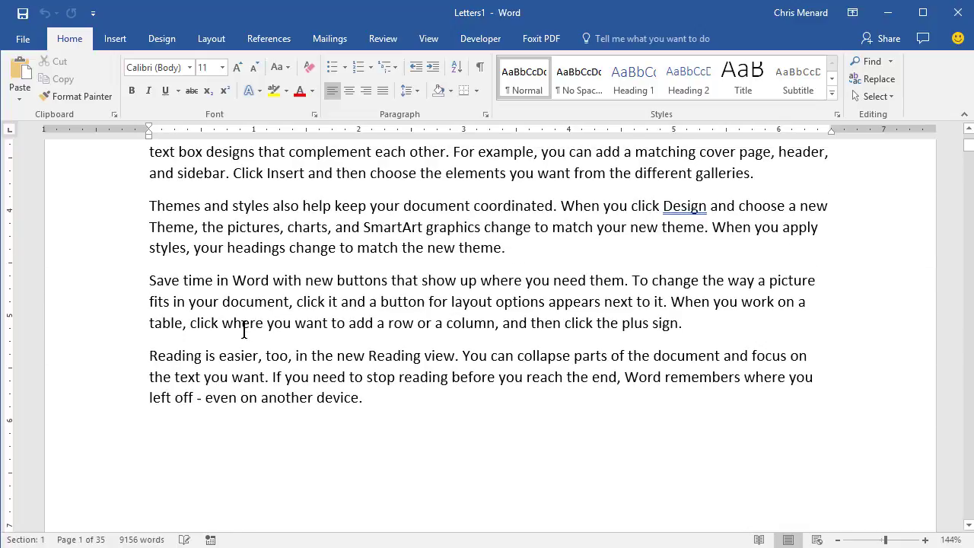
{"action": "scroll", "coordinate": [243, 328], "scroll_direction": "down", "scroll_amount": 3}
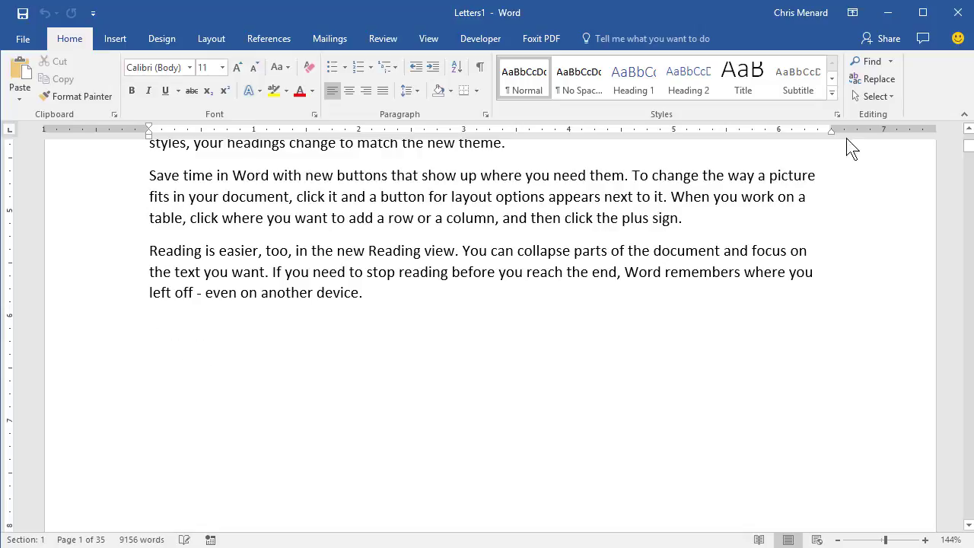
{"action": "left_click", "coordinate": [956, 12]}
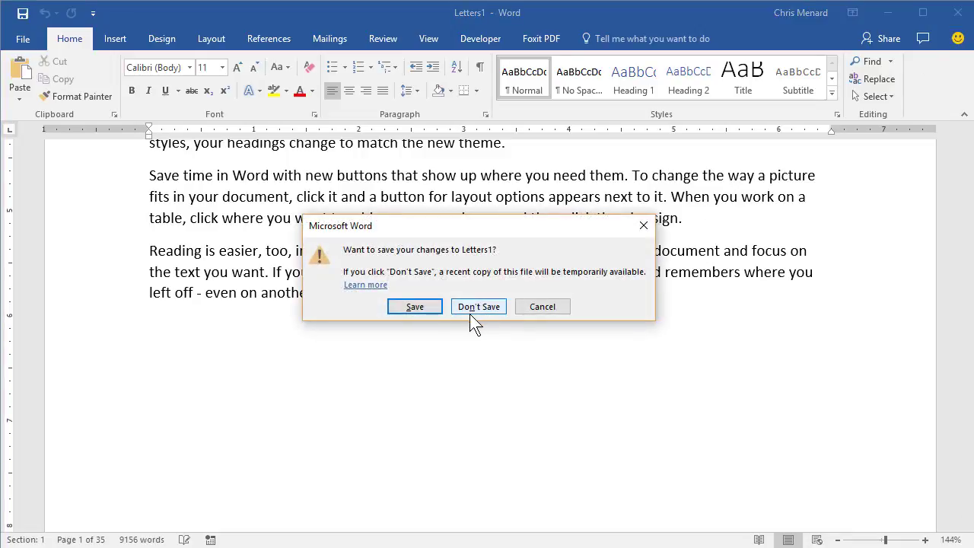
Step: Discard Letters1 unsaved and end the letter with a 'Sincerely,' closing and the sender's name
{"action": "left_click", "coordinate": [479, 306]}
{"action": "scroll", "coordinate": [404, 359], "scroll_direction": "down", "scroll_amount": 8}
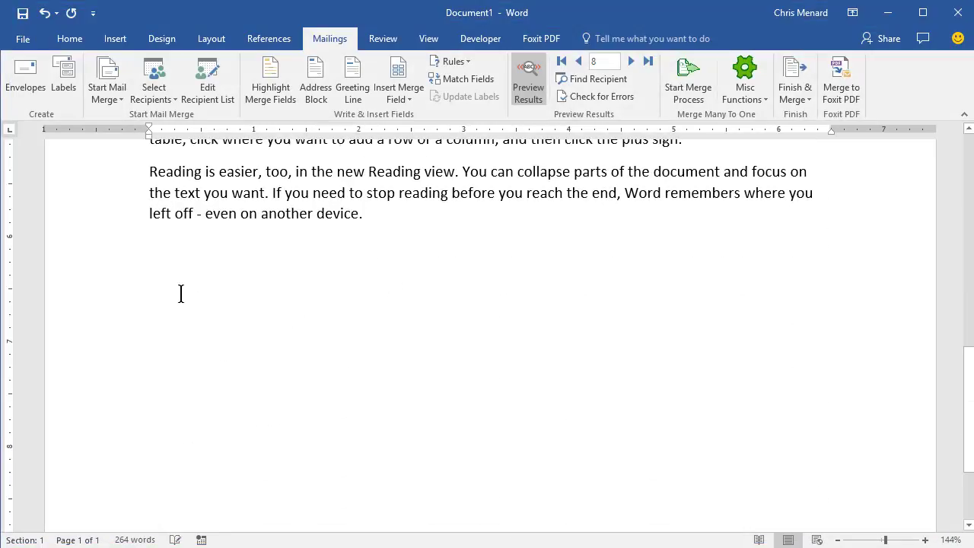
{"action": "type", "text": "Sincerely"}
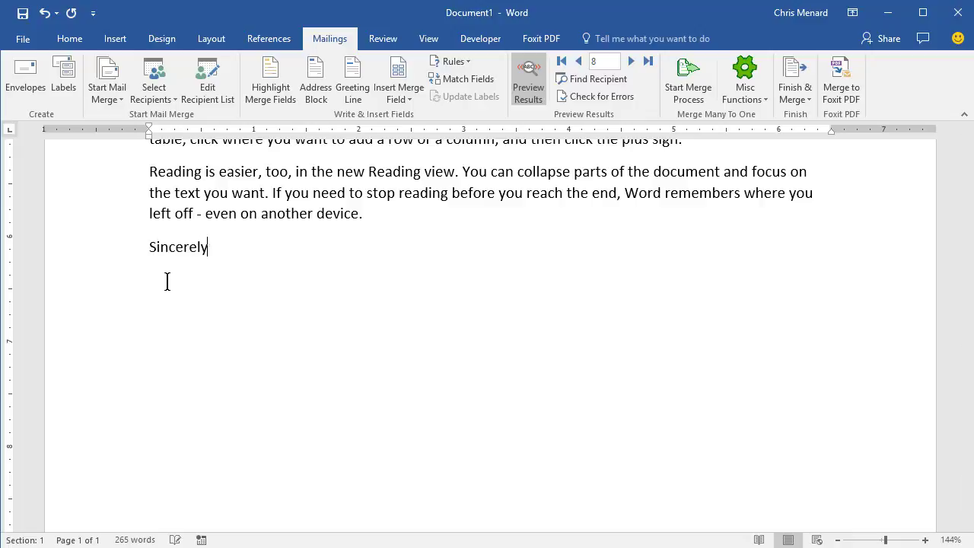
{"action": "type", "text": ",  Chris Menard"}
{"action": "key", "text": "Return"}
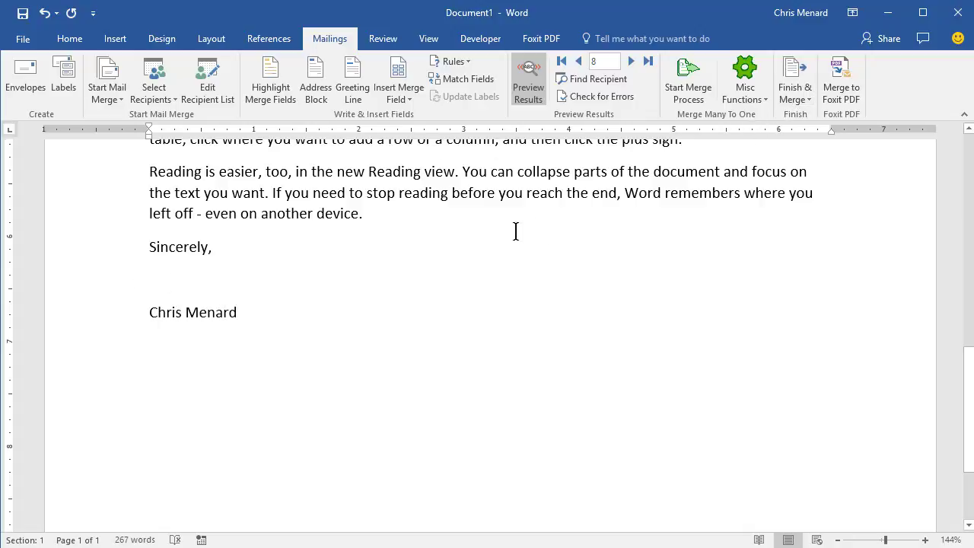
{"action": "scroll", "coordinate": [508, 233], "scroll_direction": "up", "scroll_amount": 10}
{"action": "scroll", "coordinate": [508, 233], "scroll_direction": "up", "scroll_amount": 3}
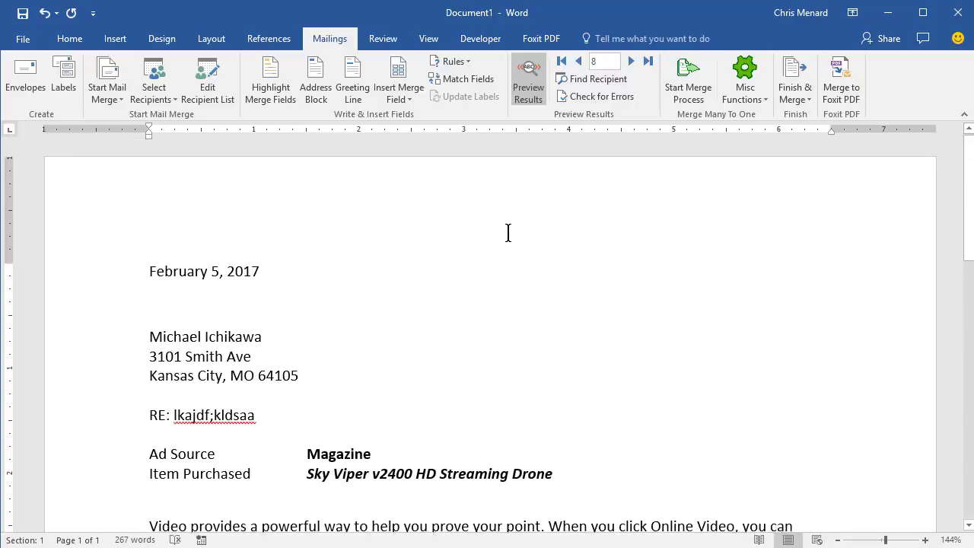
{"action": "scroll", "coordinate": [508, 233], "scroll_direction": "down", "scroll_amount": 1}
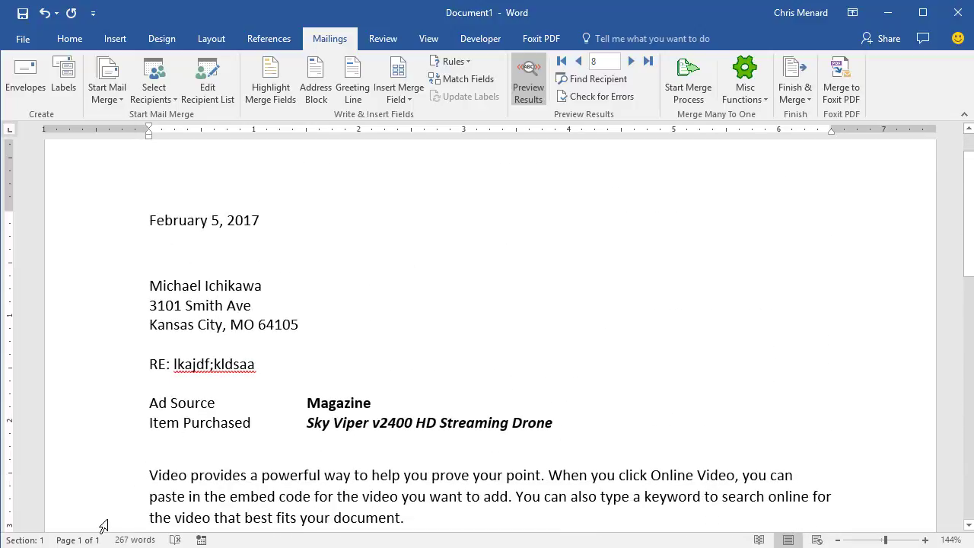
Step: In the recipient list's sort options, sort by State, then City, then Last Name
{"action": "left_click", "coordinate": [207, 95]}
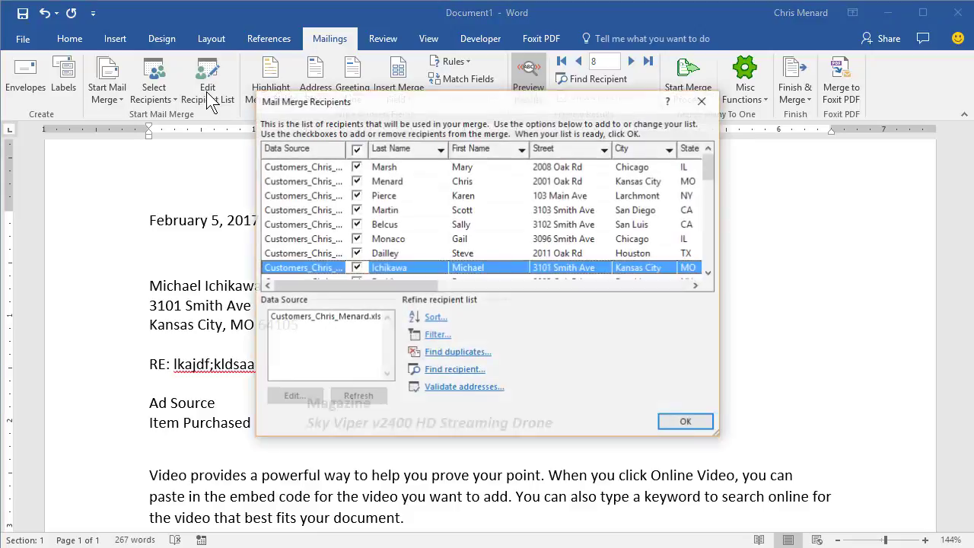
{"action": "left_click", "coordinate": [436, 318]}
{"action": "left_click_drag", "start_coordinate": [462, 2], "coordinate": [385, 186]}
{"action": "left_click", "coordinate": [486, 225]}
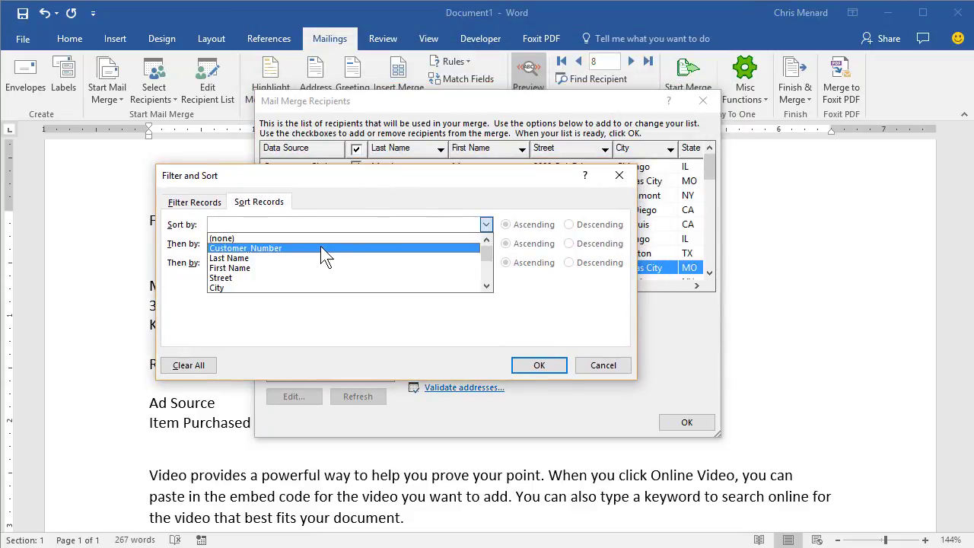
{"action": "scroll", "coordinate": [259, 278], "scroll_direction": "down", "scroll_amount": 1}
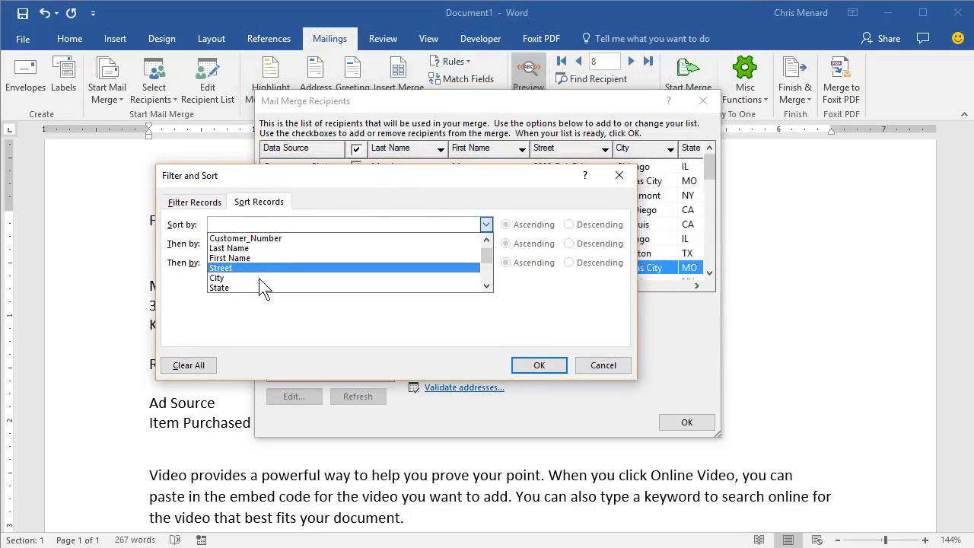
{"action": "left_click", "coordinate": [242, 287]}
{"action": "left_click", "coordinate": [486, 243]}
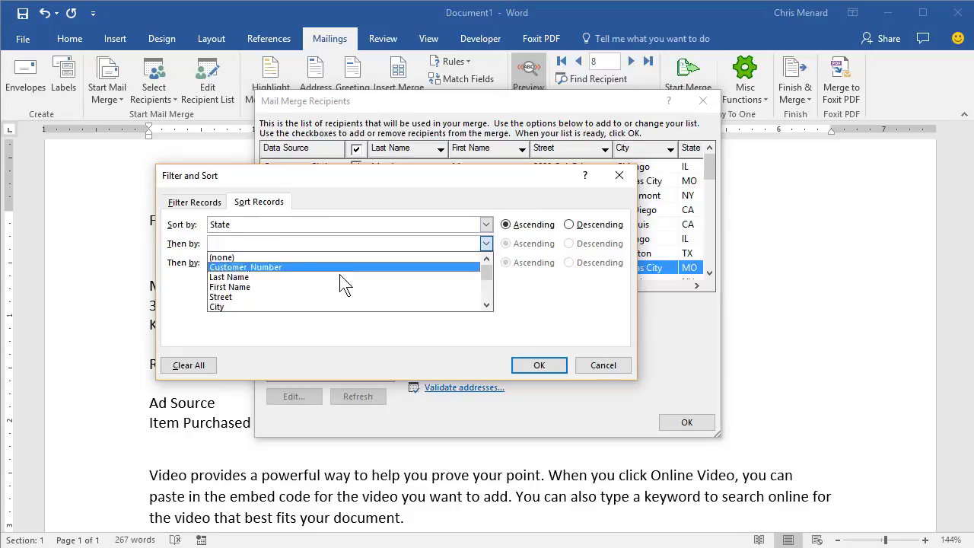
{"action": "left_click", "coordinate": [316, 305]}
{"action": "left_click", "coordinate": [485, 262]}
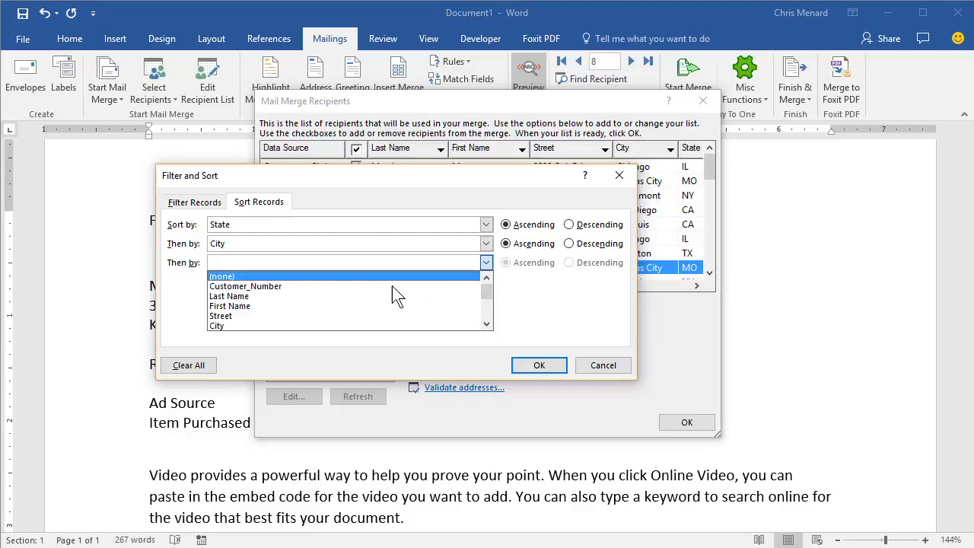
{"action": "left_click", "coordinate": [368, 285]}
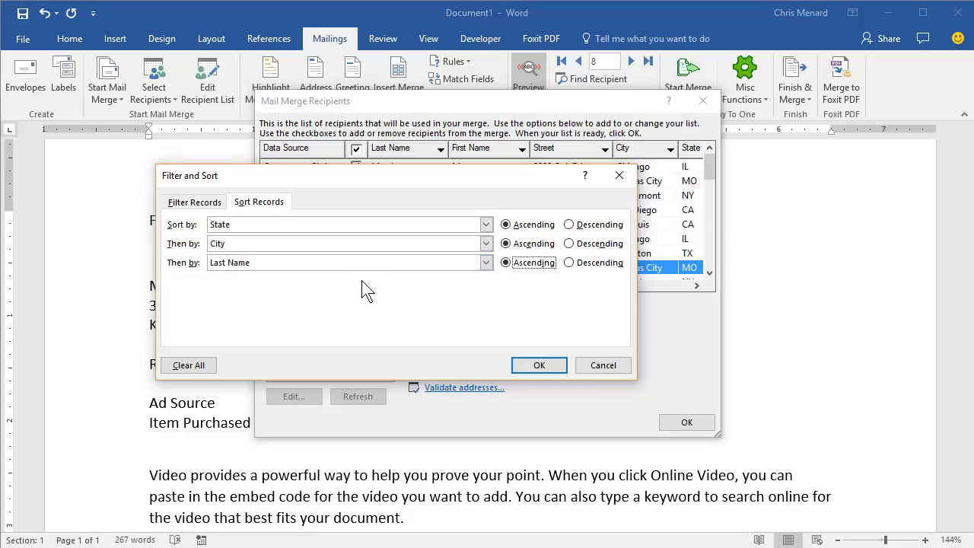
Step: Apply the sort and widen the recipient list to show the Zip and Customer columns
{"action": "left_click", "coordinate": [537, 365]}
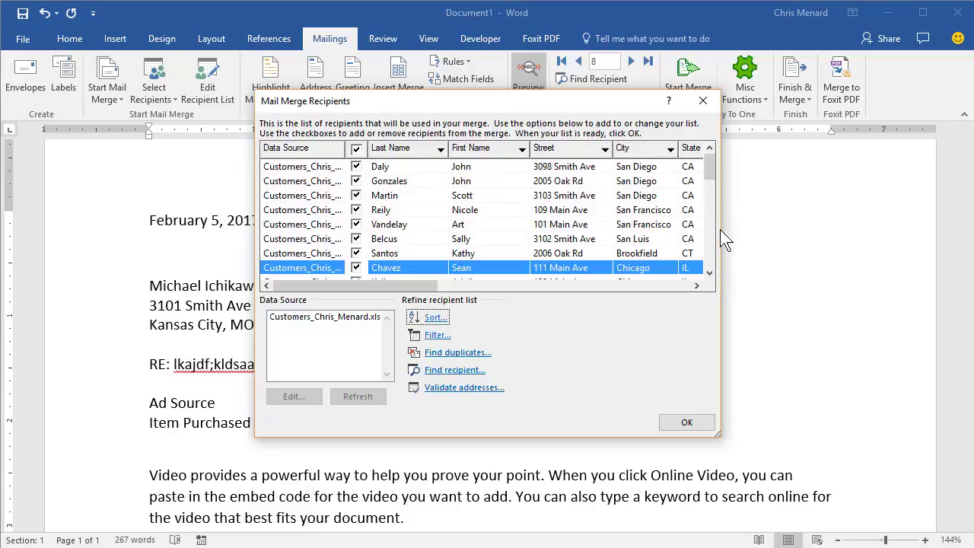
{"action": "left_click_drag", "start_coordinate": [719, 229], "coordinate": [808, 224]}
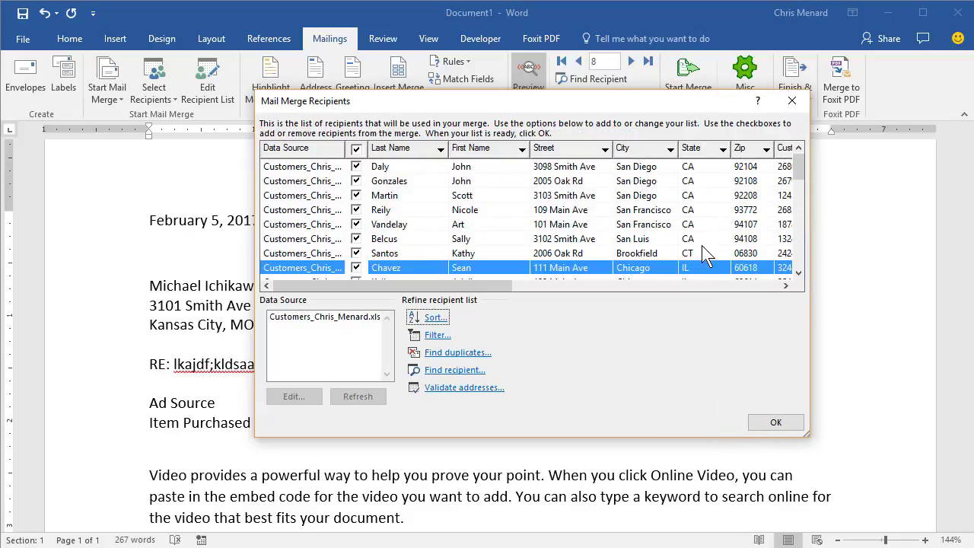
{"action": "scroll", "coordinate": [699, 255], "scroll_direction": "down", "scroll_amount": 1}
{"action": "scroll", "coordinate": [699, 255], "scroll_direction": "up", "scroll_amount": 1}
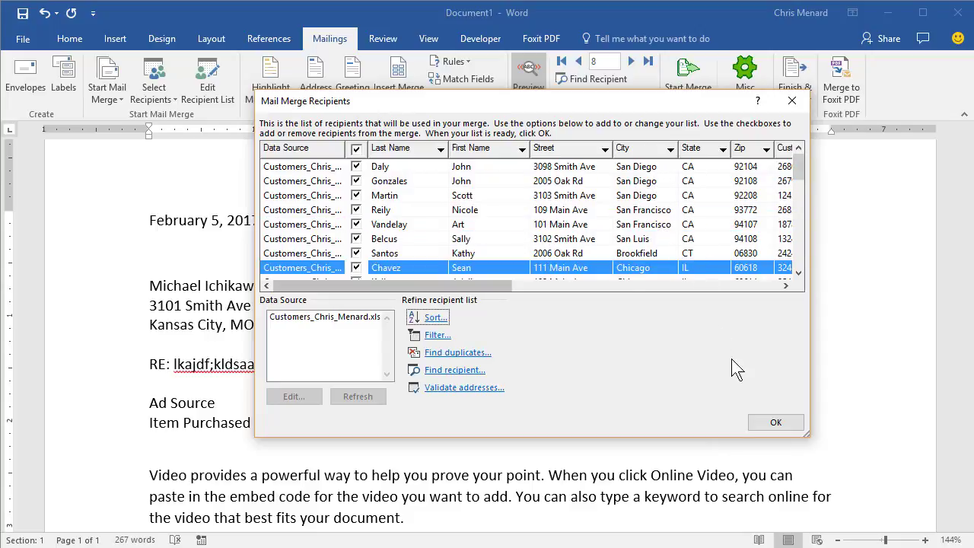
Step: Accept the sorted recipients and merge all records into individual letters in a new document
{"action": "left_click", "coordinate": [769, 423]}
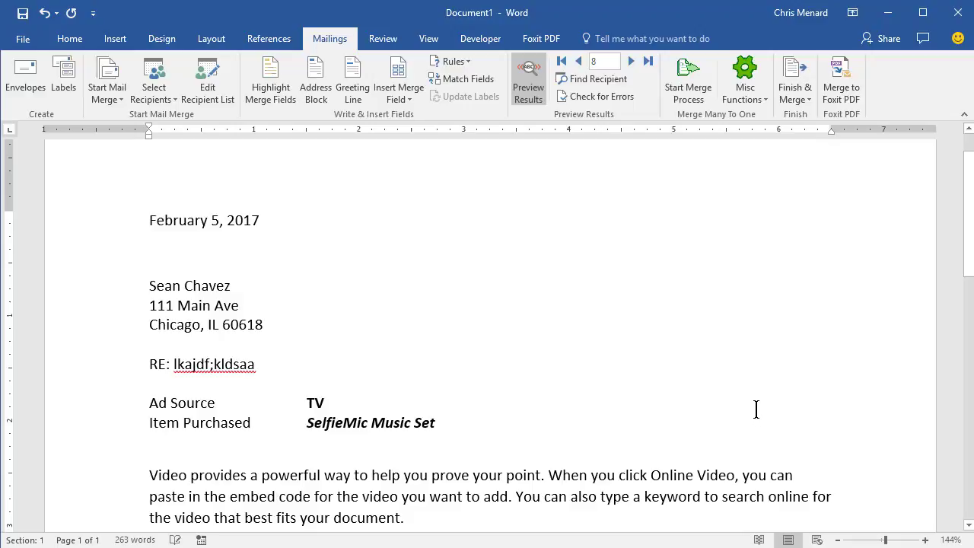
{"action": "left_click", "coordinate": [795, 95]}
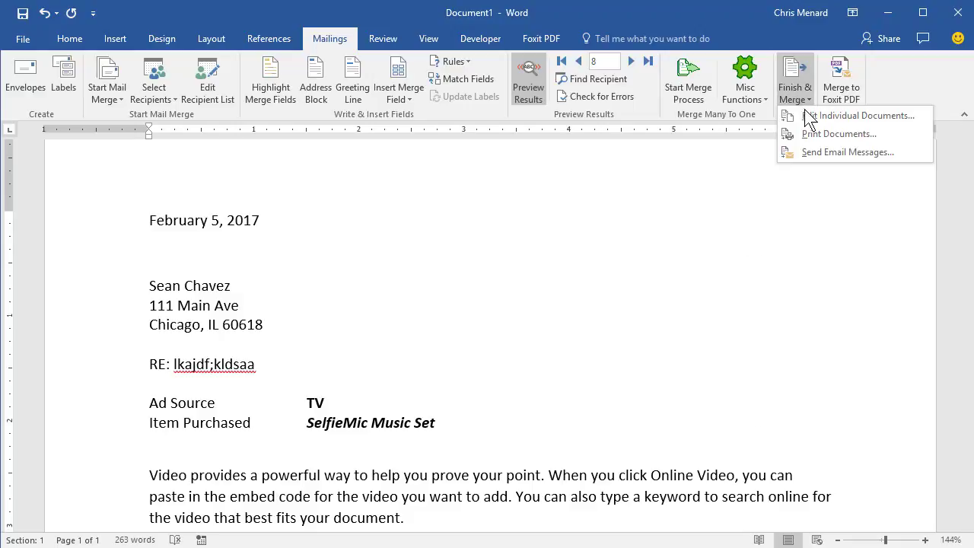
{"action": "left_click", "coordinate": [808, 116]}
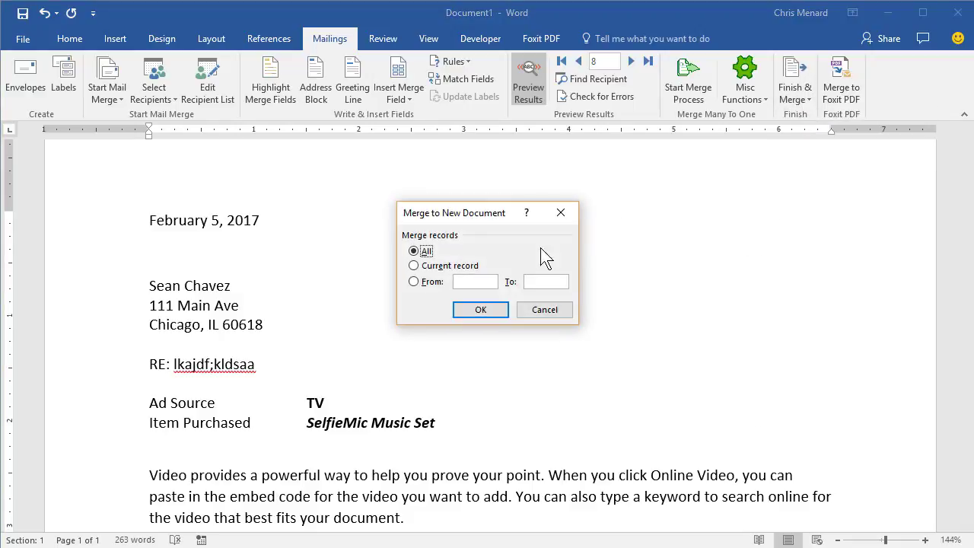
{"action": "left_click", "coordinate": [492, 311]}
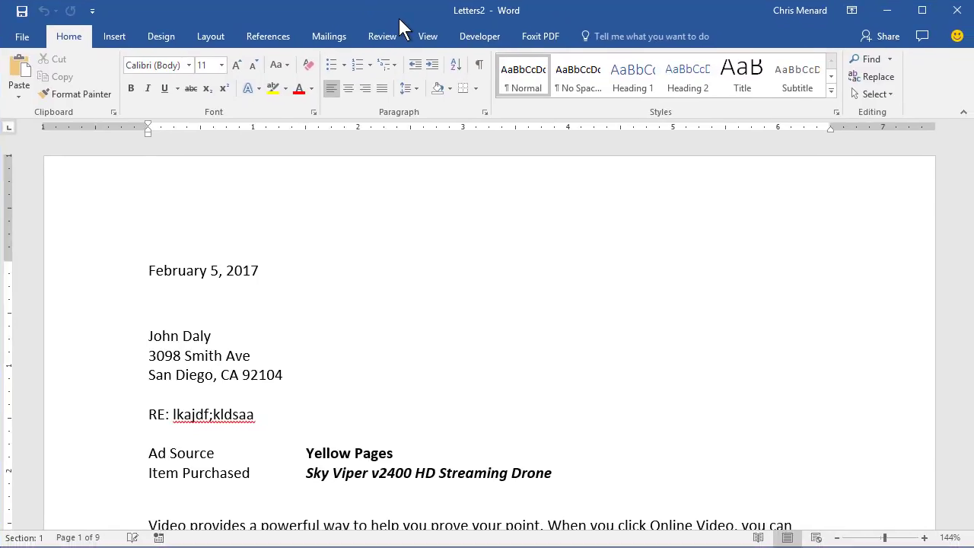
Step: Scroll through the merged Letters2 letters to check they follow the sorted city order
{"action": "scroll", "coordinate": [224, 318], "scroll_direction": "down", "scroll_amount": 1}
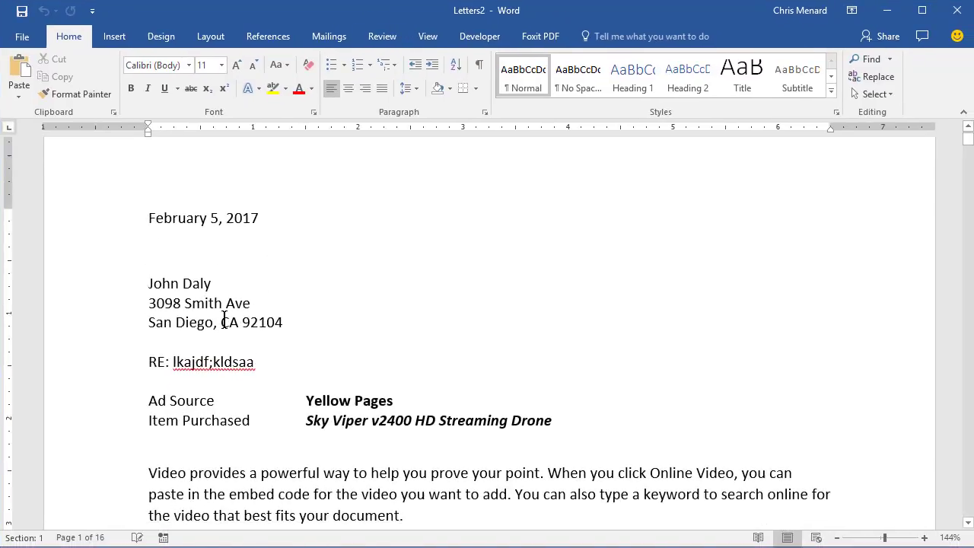
{"action": "scroll", "coordinate": [226, 319], "scroll_direction": "down", "scroll_amount": 15}
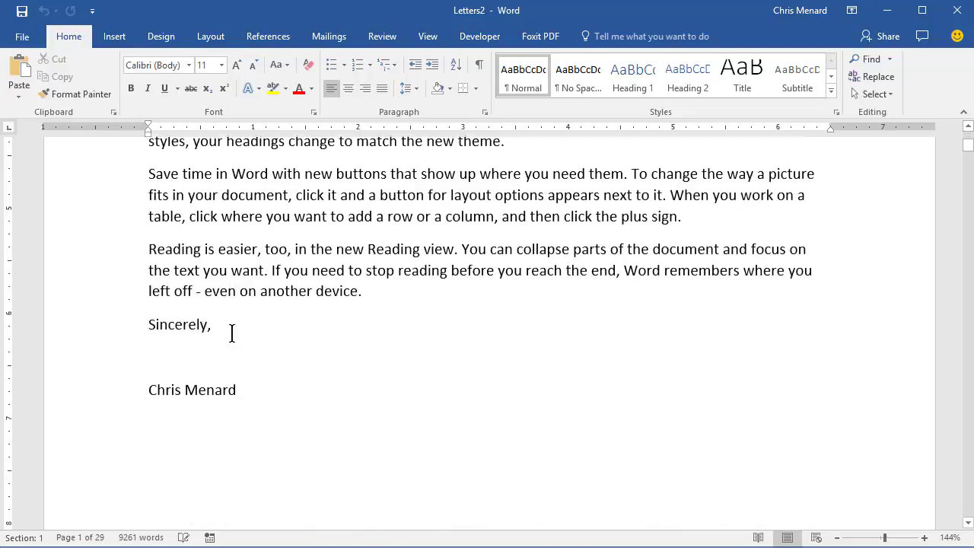
{"action": "scroll", "coordinate": [233, 334], "scroll_direction": "down", "scroll_amount": 15}
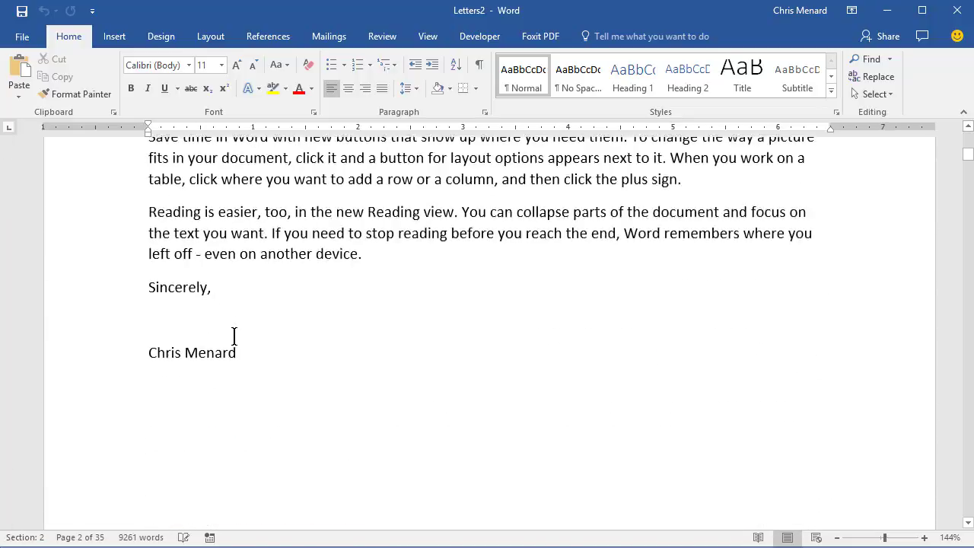
{"action": "scroll", "coordinate": [235, 337], "scroll_direction": "down", "scroll_amount": 15}
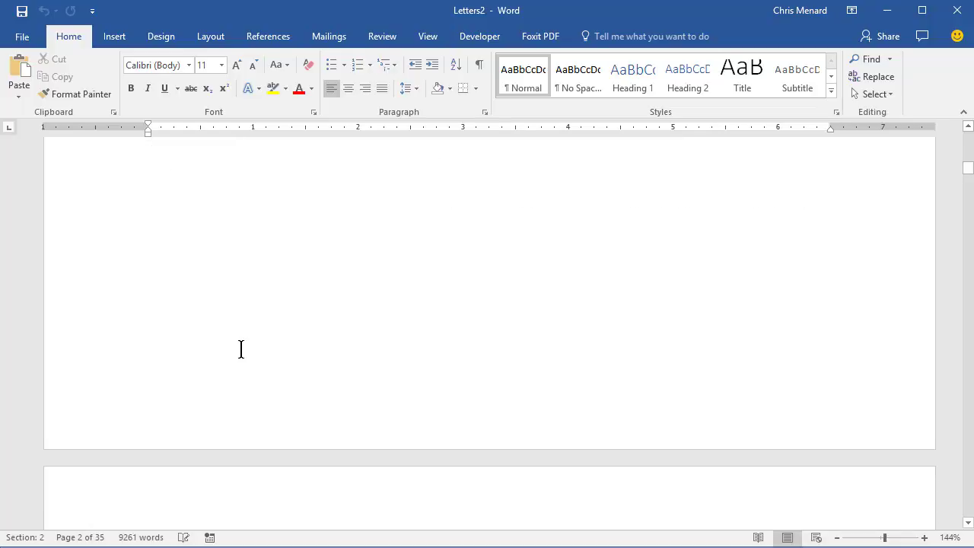
{"action": "scroll", "coordinate": [240, 349], "scroll_direction": "down", "scroll_amount": 15}
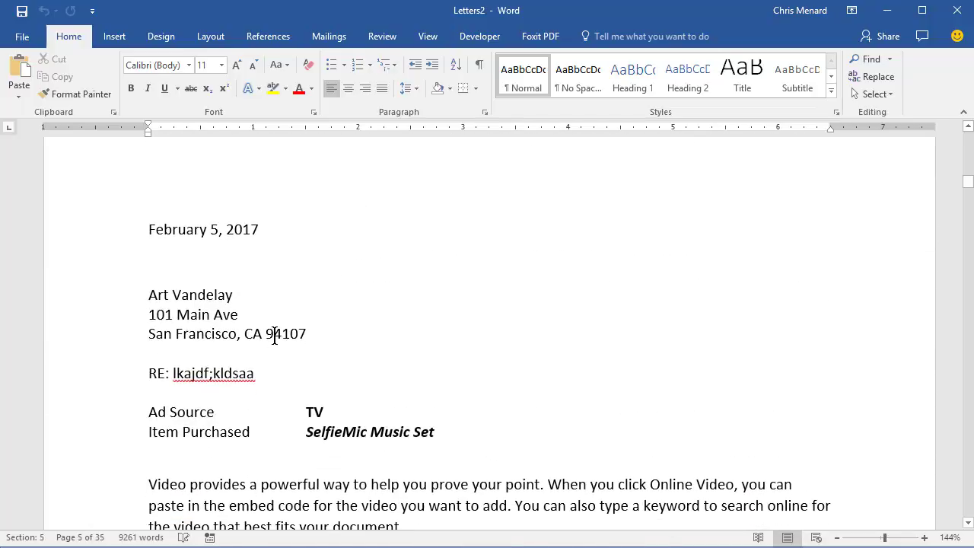
{"action": "scroll", "coordinate": [275, 335], "scroll_direction": "down", "scroll_amount": 15}
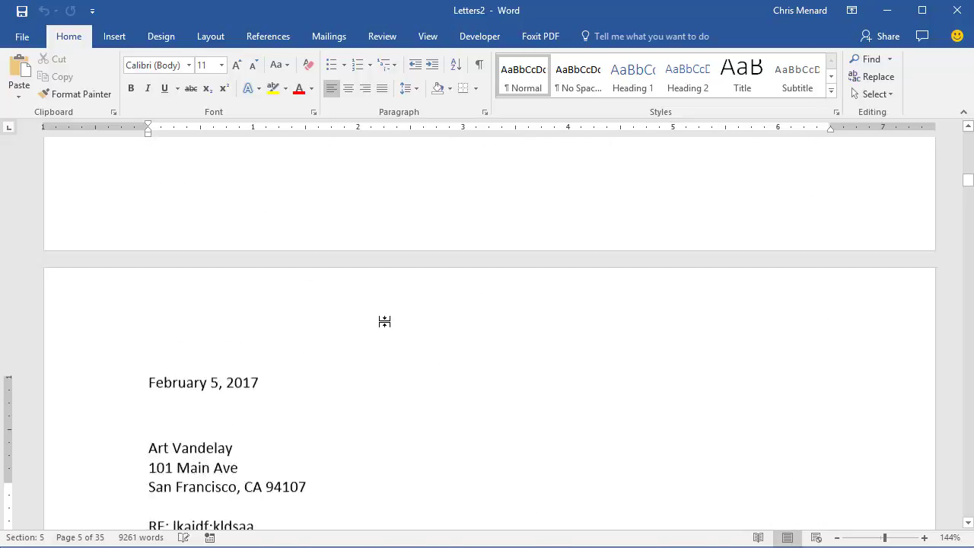
{"action": "scroll", "coordinate": [384, 321], "scroll_direction": "down", "scroll_amount": 3}
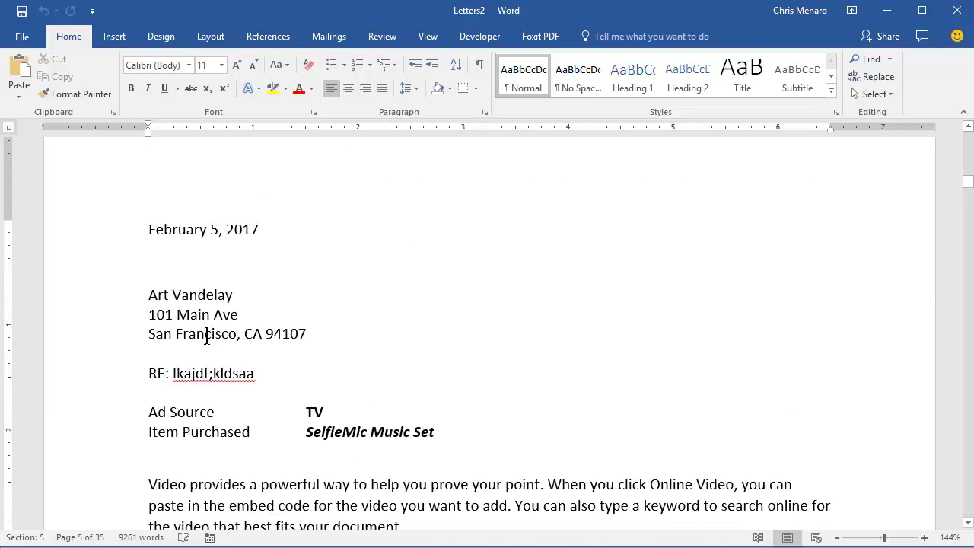
{"action": "scroll", "coordinate": [323, 360], "scroll_direction": "down", "scroll_amount": 5}
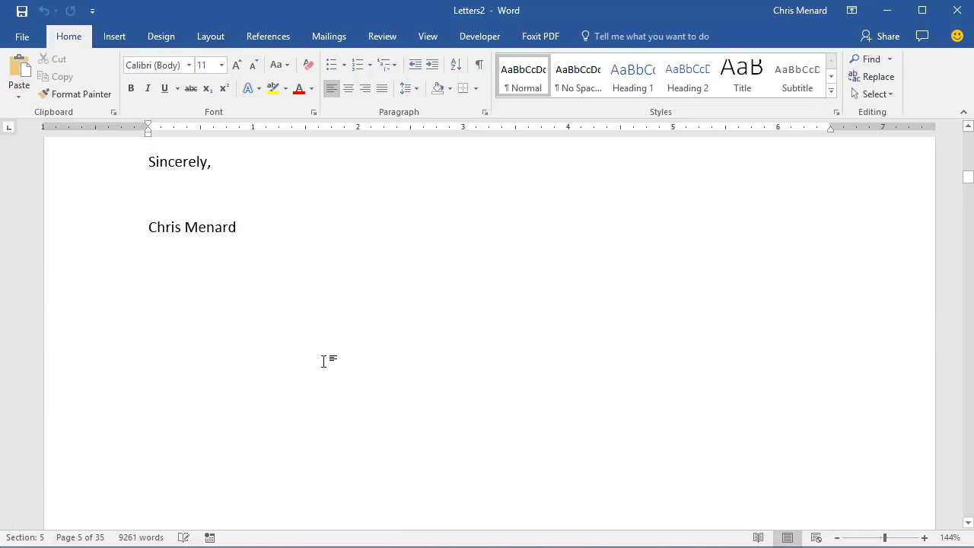
{"action": "scroll", "coordinate": [323, 360], "scroll_direction": "up", "scroll_amount": 8}
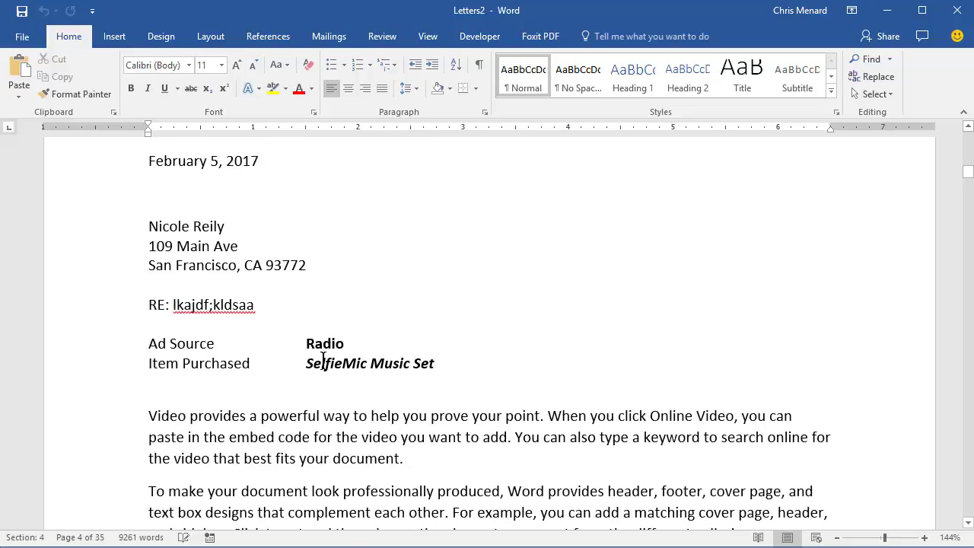
{"action": "scroll", "coordinate": [323, 360], "scroll_direction": "down", "scroll_amount": 8}
{"action": "scroll", "coordinate": [324, 360], "scroll_direction": "up", "scroll_amount": 8}
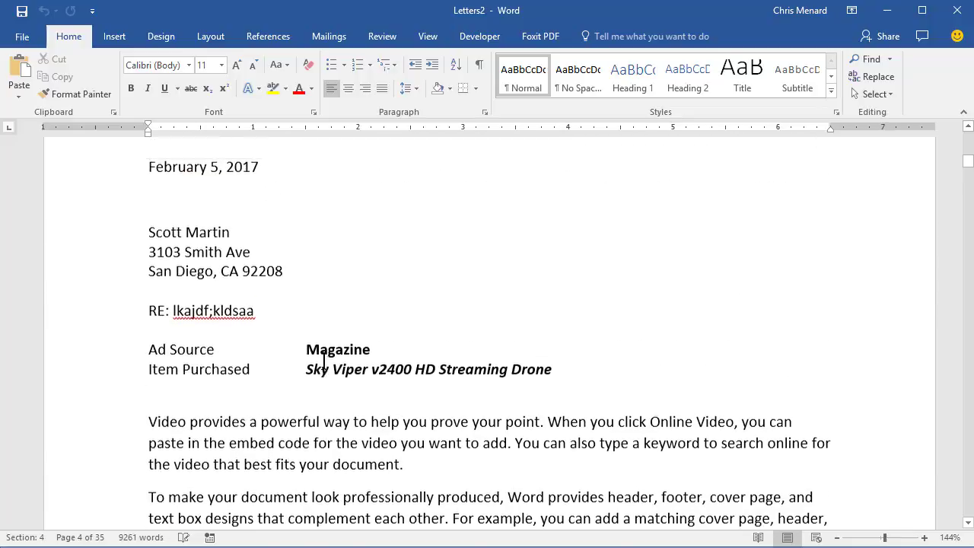
{"action": "scroll", "coordinate": [324, 360], "scroll_direction": "down", "scroll_amount": 6}
{"action": "scroll", "coordinate": [323, 360], "scroll_direction": "up", "scroll_amount": 2}
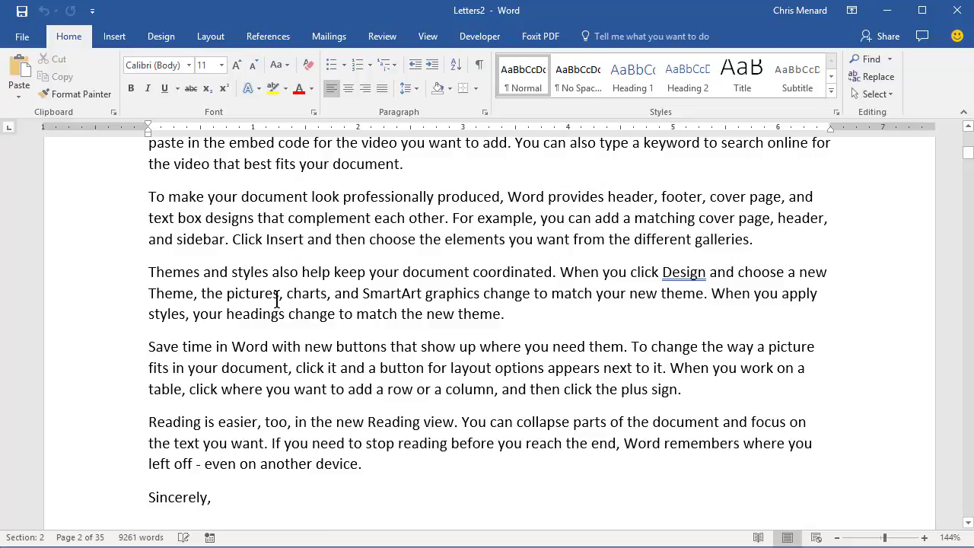
{"action": "left_click", "coordinate": [340, 38]}
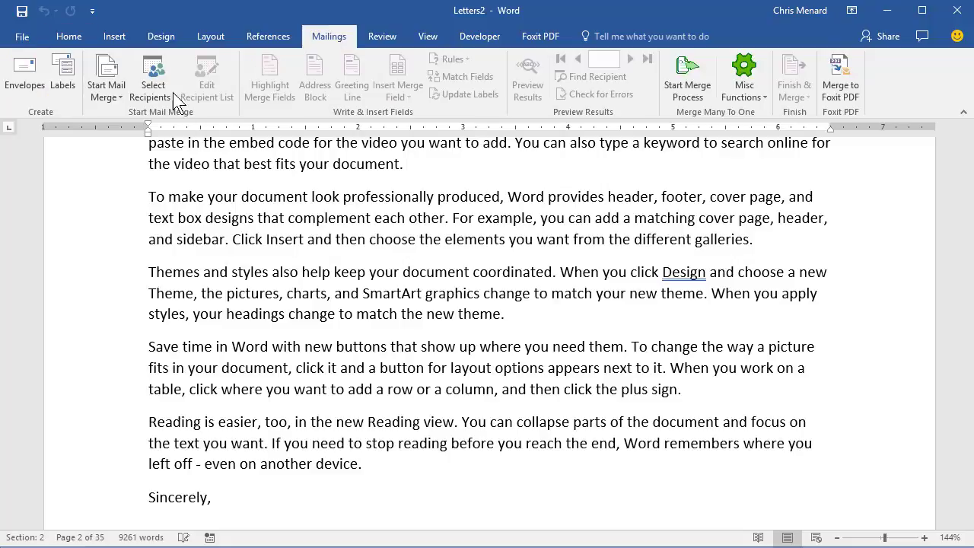
{"action": "left_click", "coordinate": [118, 95]}
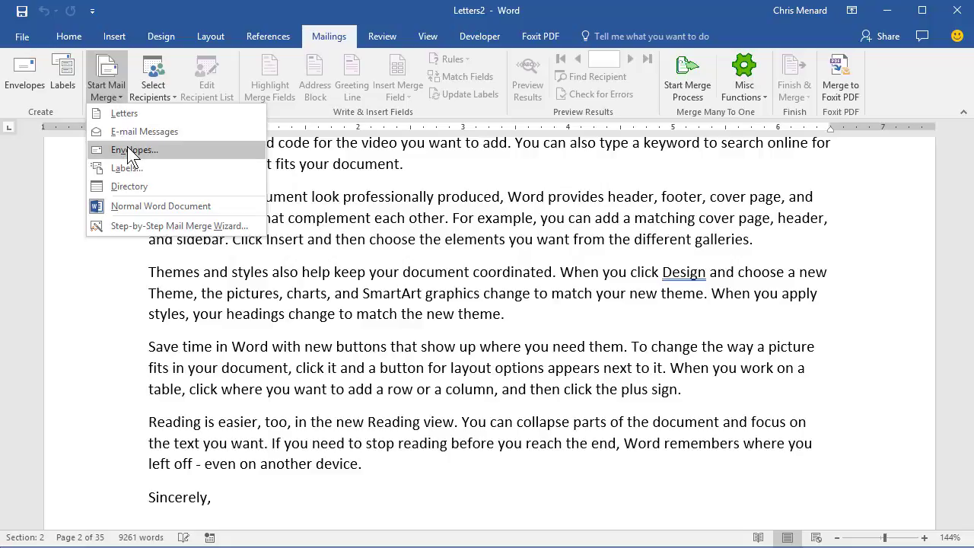
{"action": "left_click", "coordinate": [119, 93]}
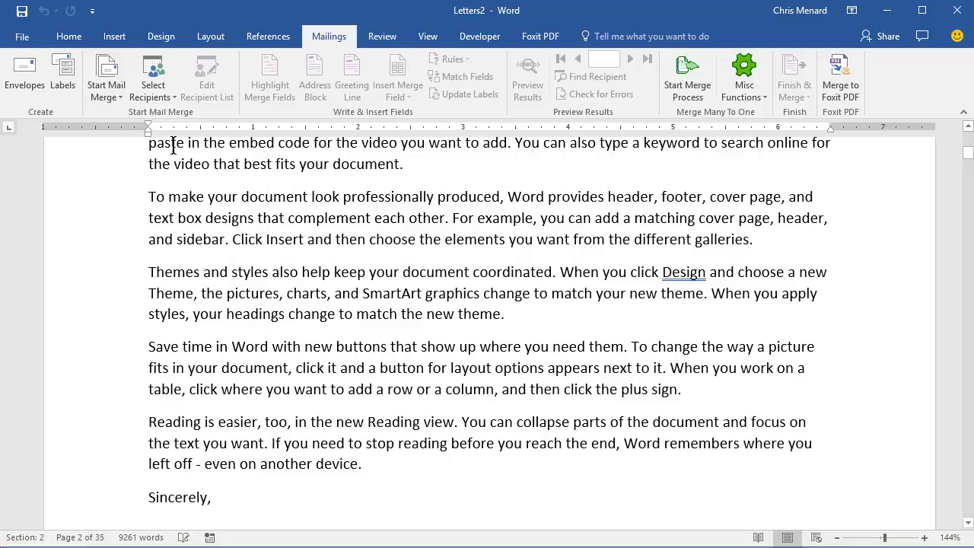